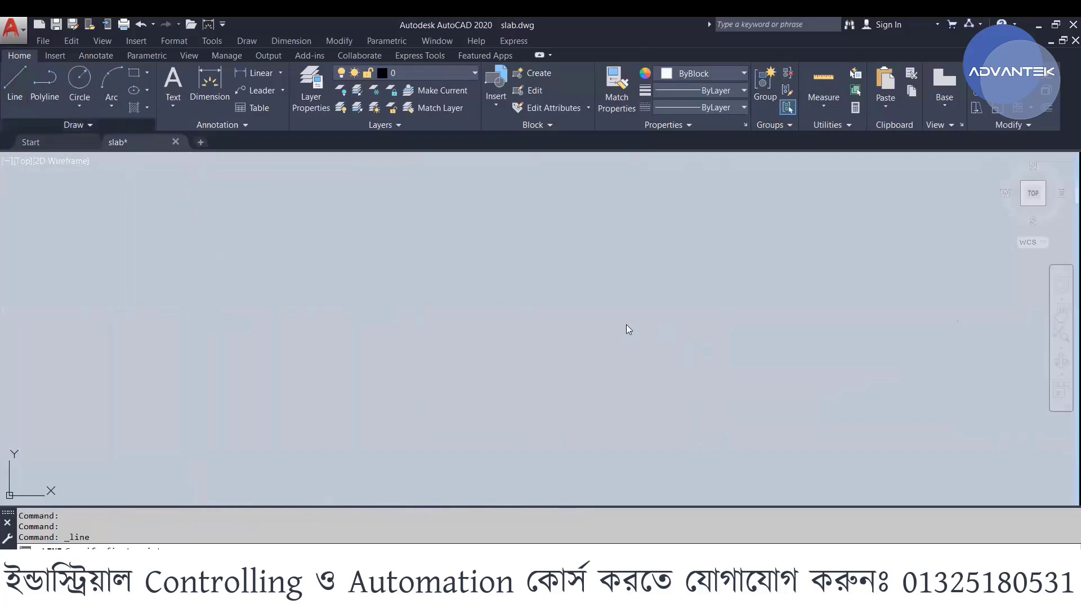
- Draw a horizontal line 4' long in the empty drawing area
drag(628, 330, 675, 324)
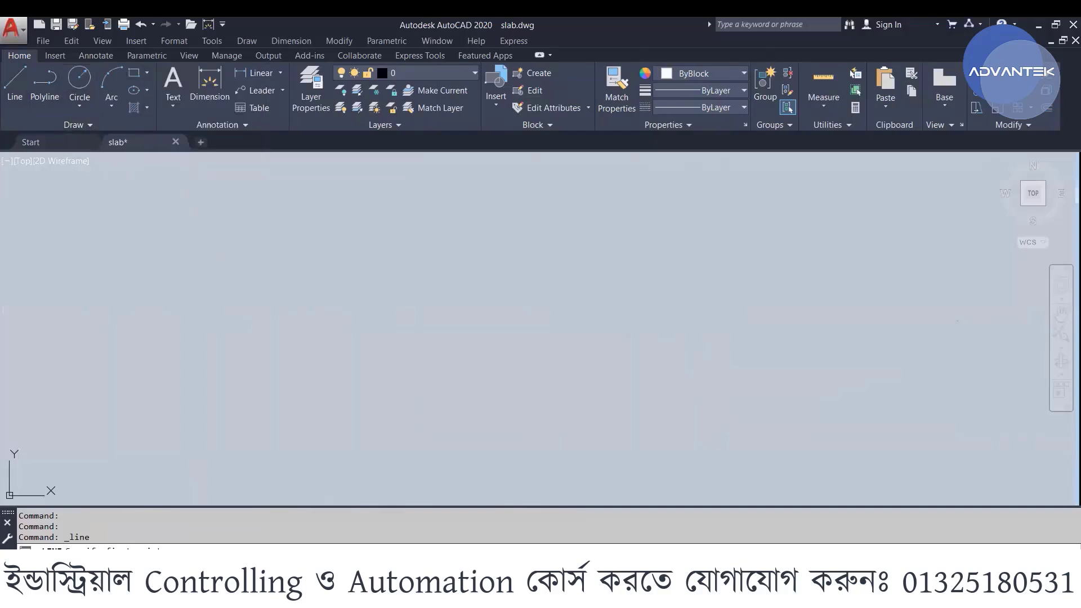
key(Escape)
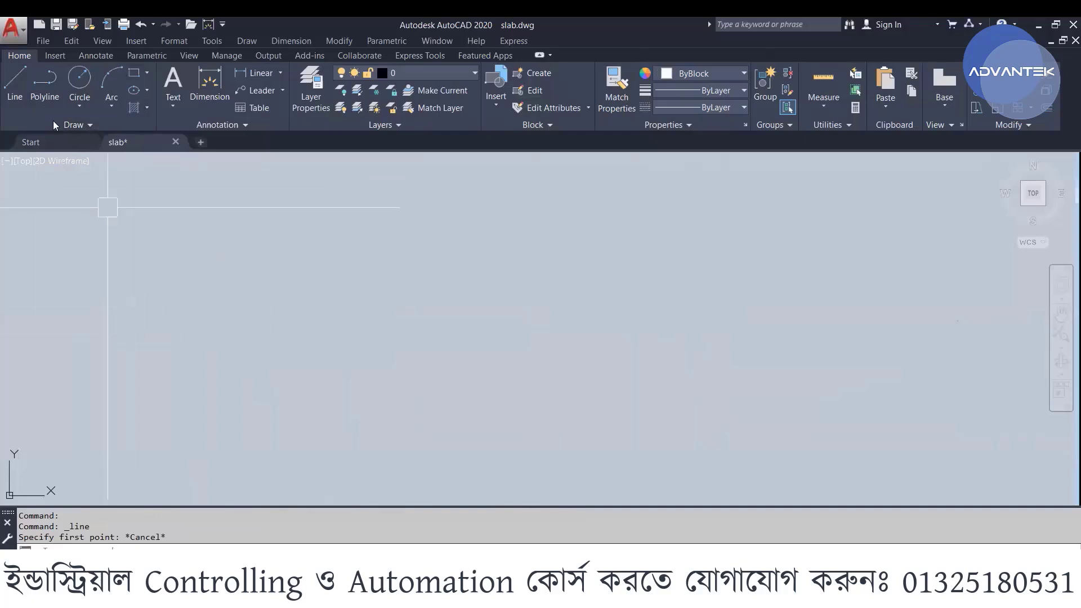
click(13, 90)
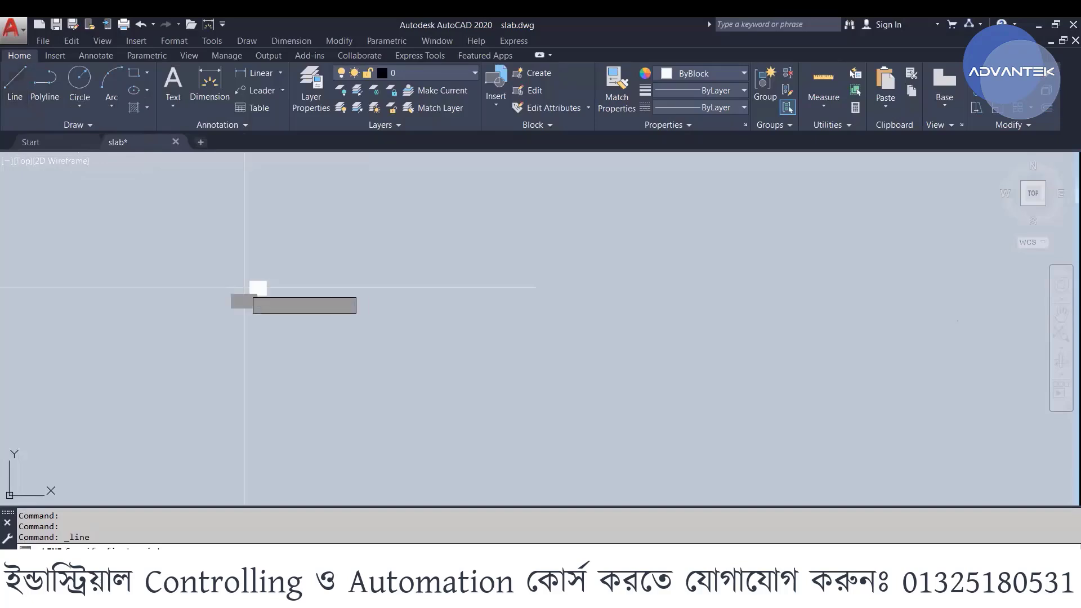
click(243, 288)
text(4')
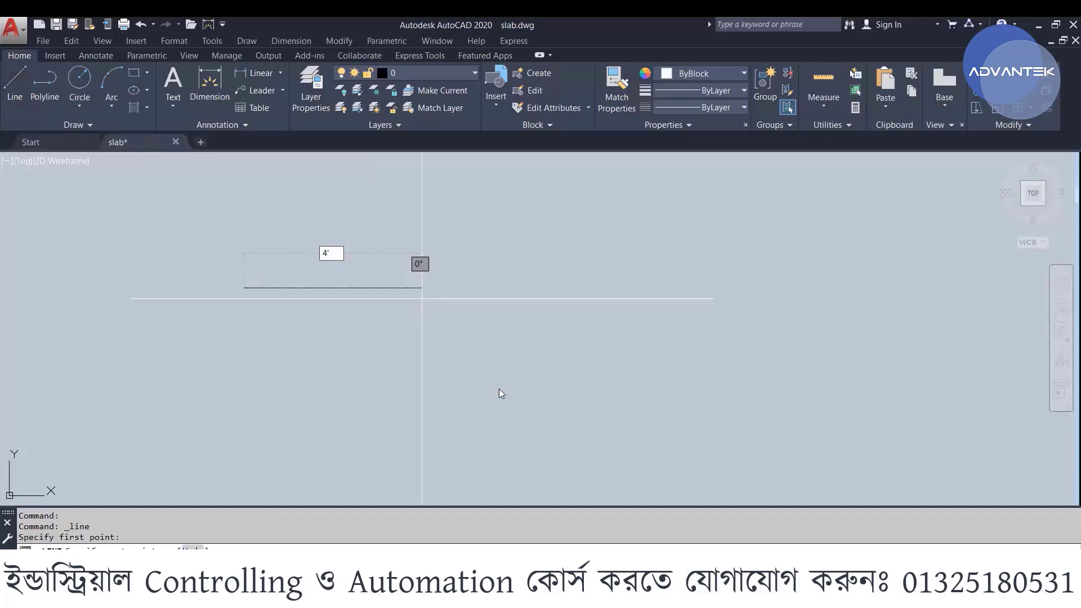
key(Return)
key(Escape)
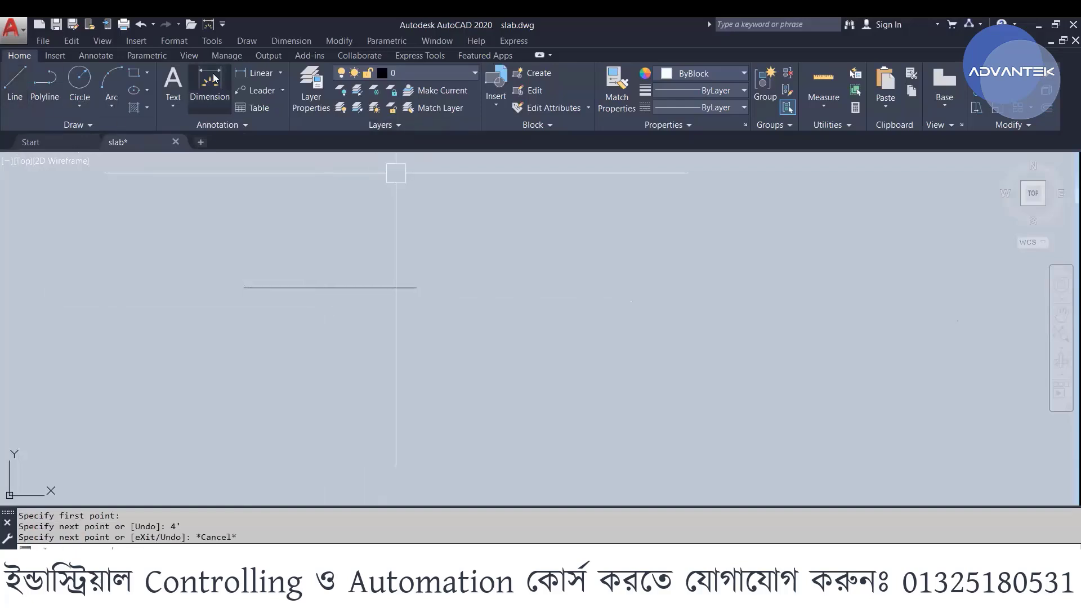
- Dimension the horizontal line's length, placing the dimension above the line
click(205, 90)
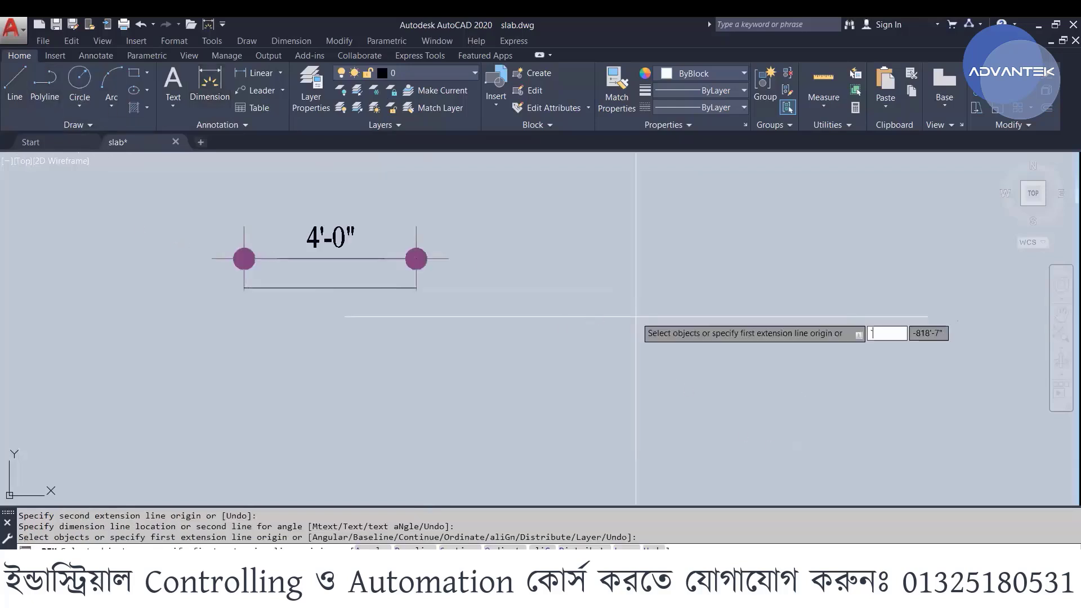
key(Escape)
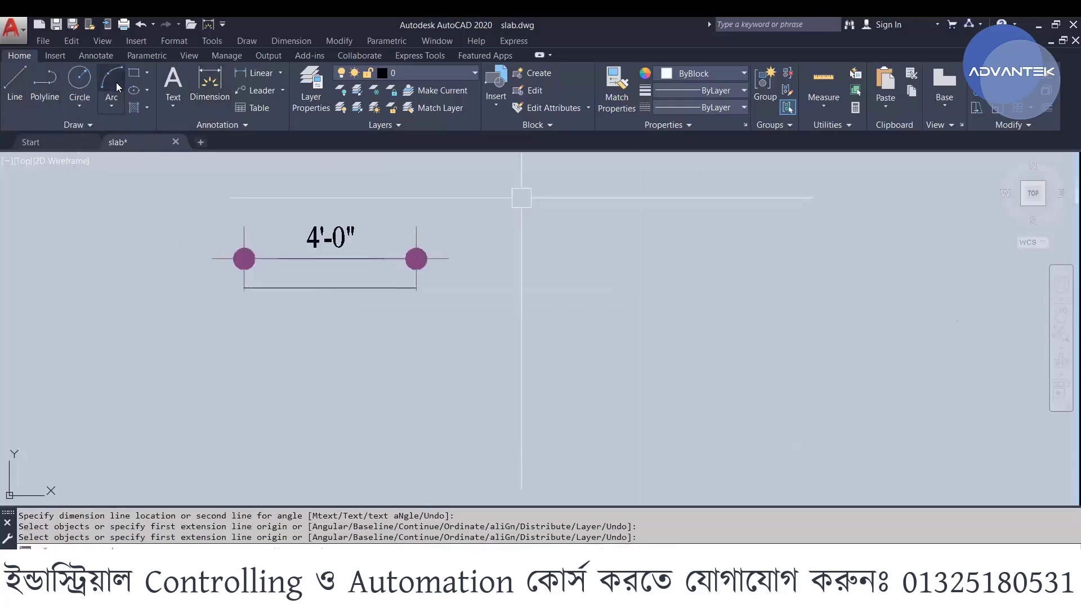
click(116, 84)
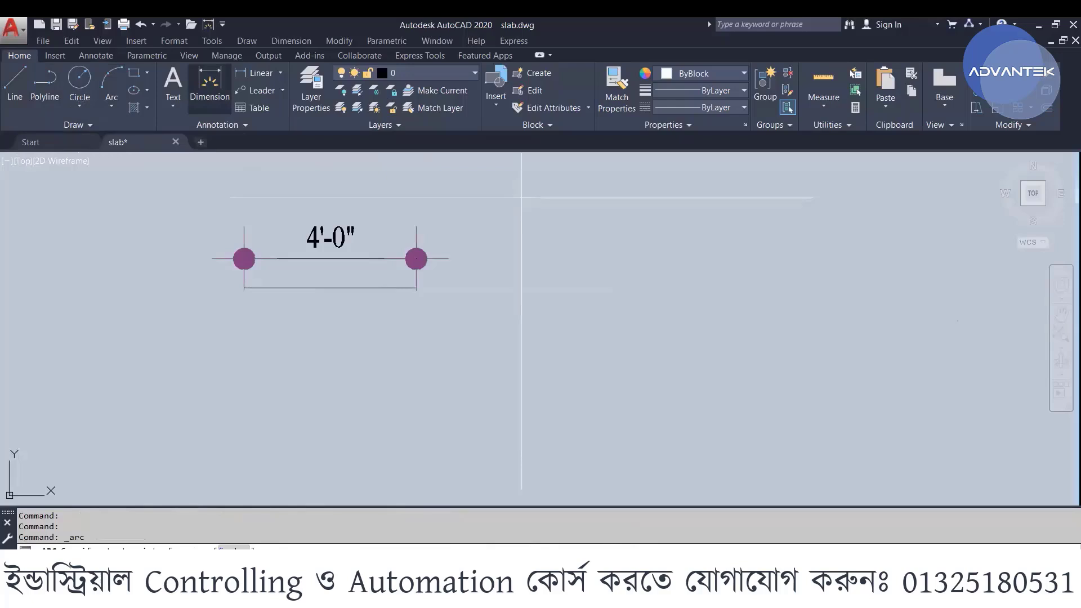
key(Escape)
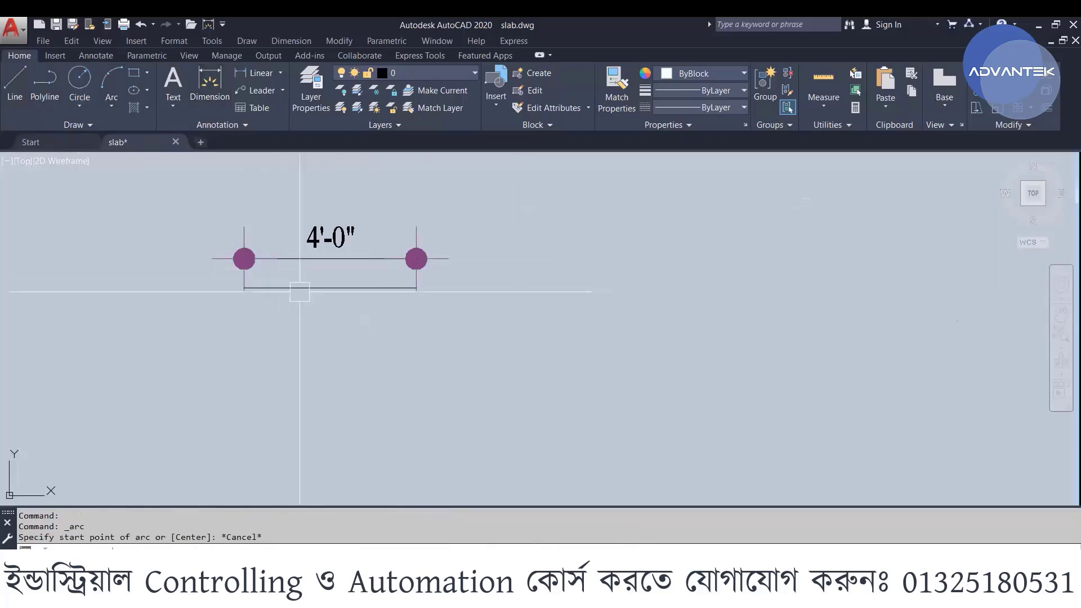
- Copy the 4' line to its right and draw a three-point arc bulging upward between the copy's endpoints
click(329, 288)
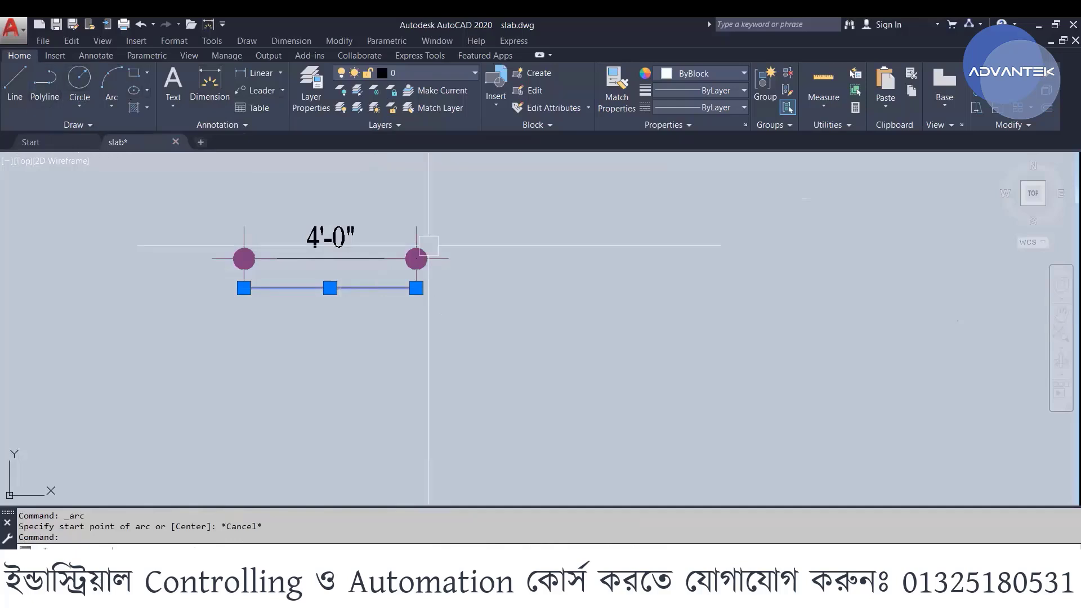
text(Co)
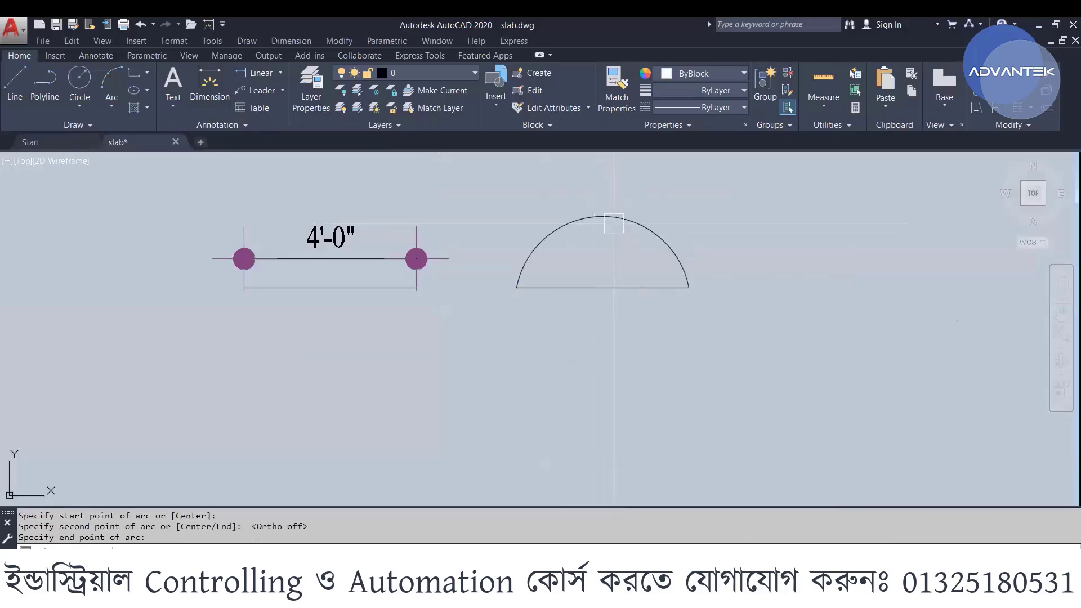
- Add an arc length dimension outside the arc above the copied line
scroll(617, 206, up, 2)
scroll(618, 206, up, 2)
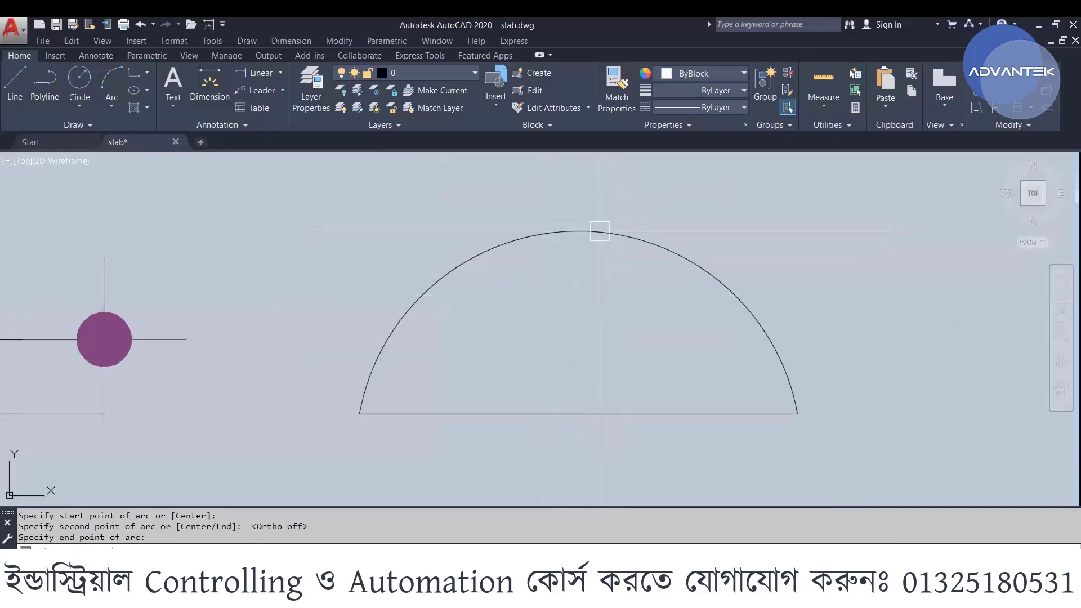
click(598, 231)
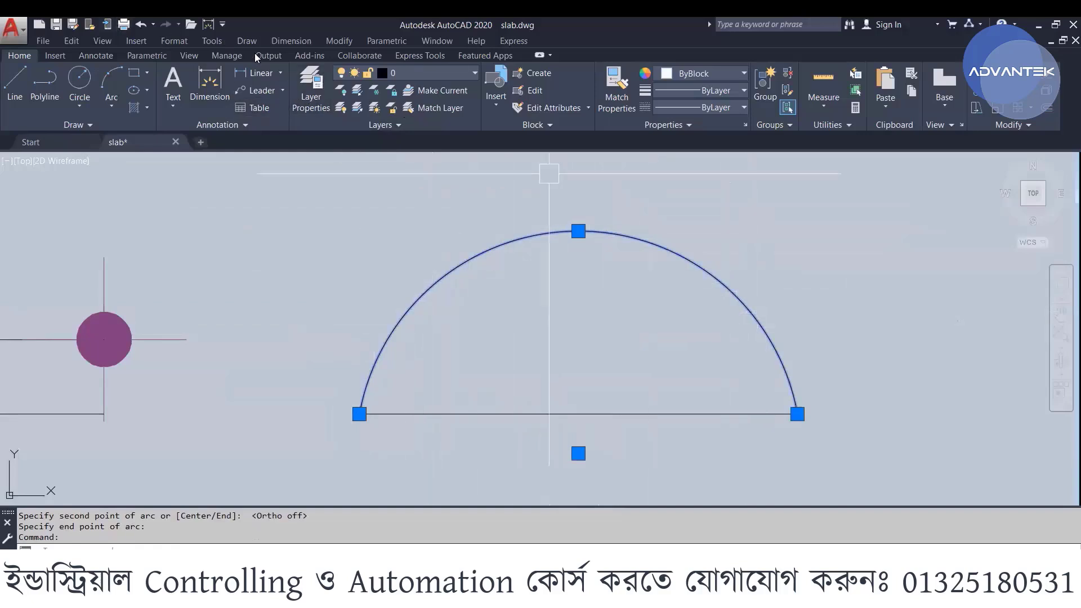
click(280, 73)
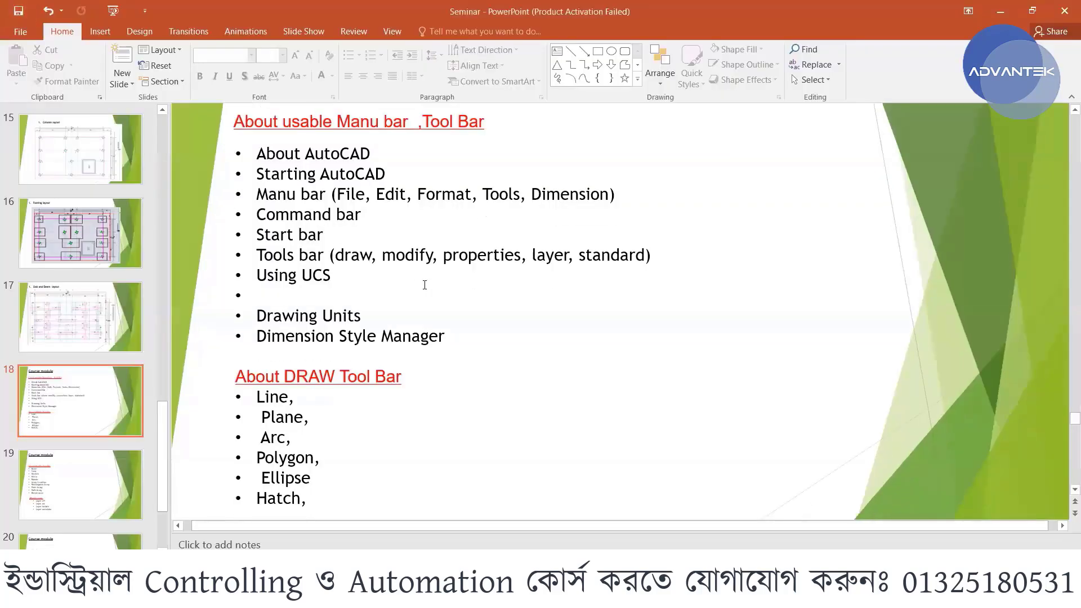
- Review the course module topics on the menu bar, Draw and Modify toolbars and layers in the PowerPoint presentation
scroll(344, 427, down, 1)
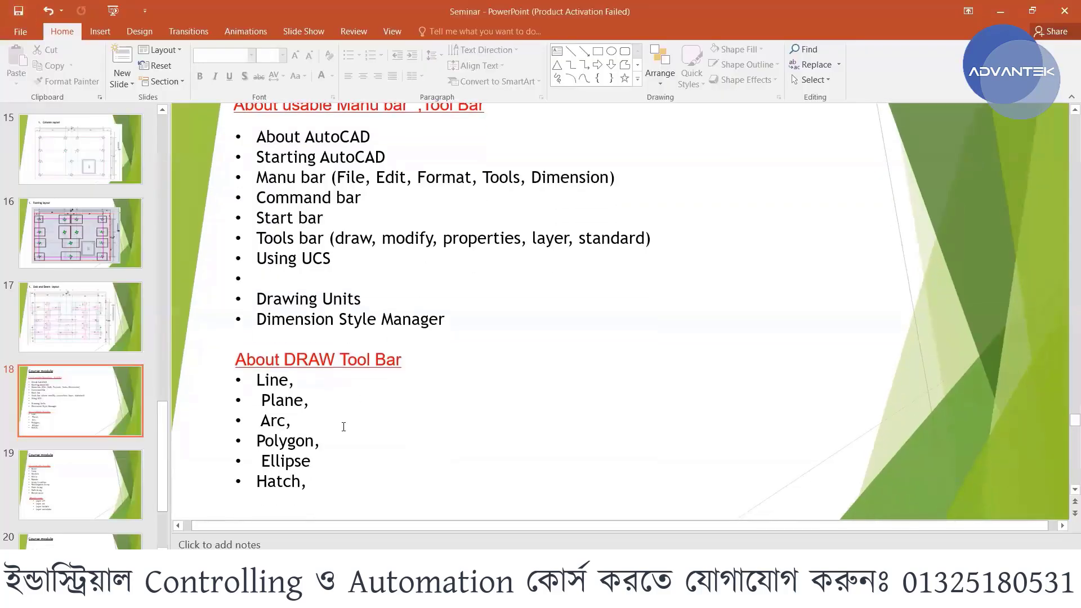
scroll(365, 395, up, 1)
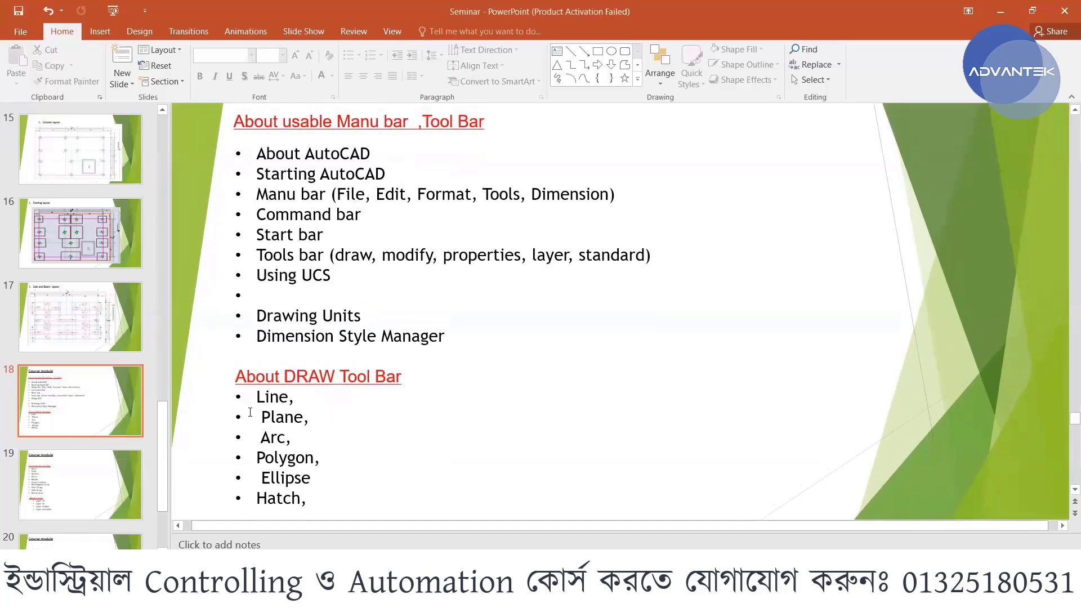
scroll(301, 454, down, 1)
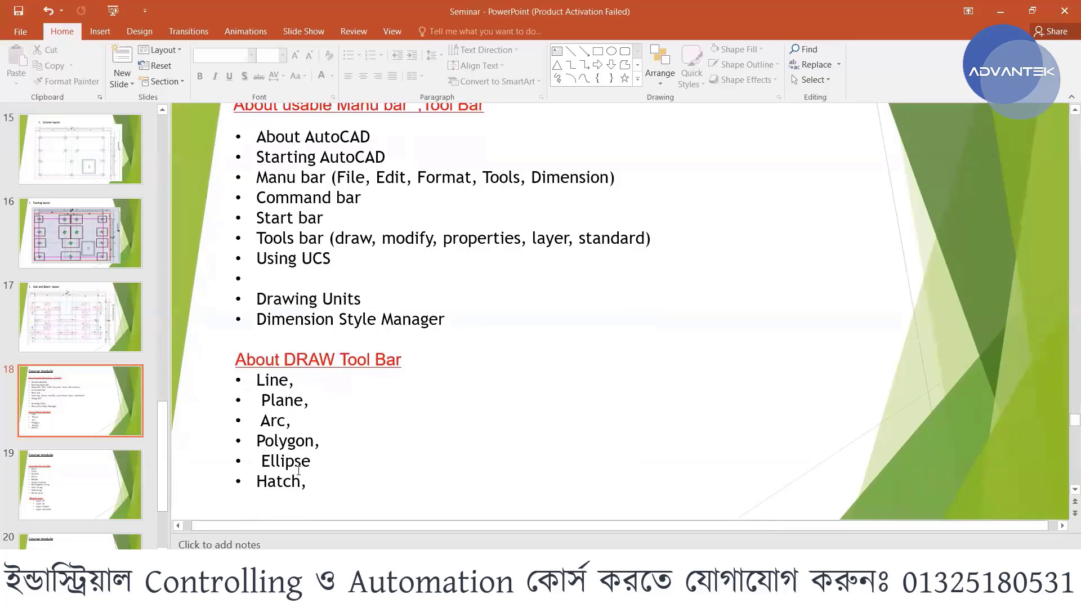
scroll(399, 325, down, 4)
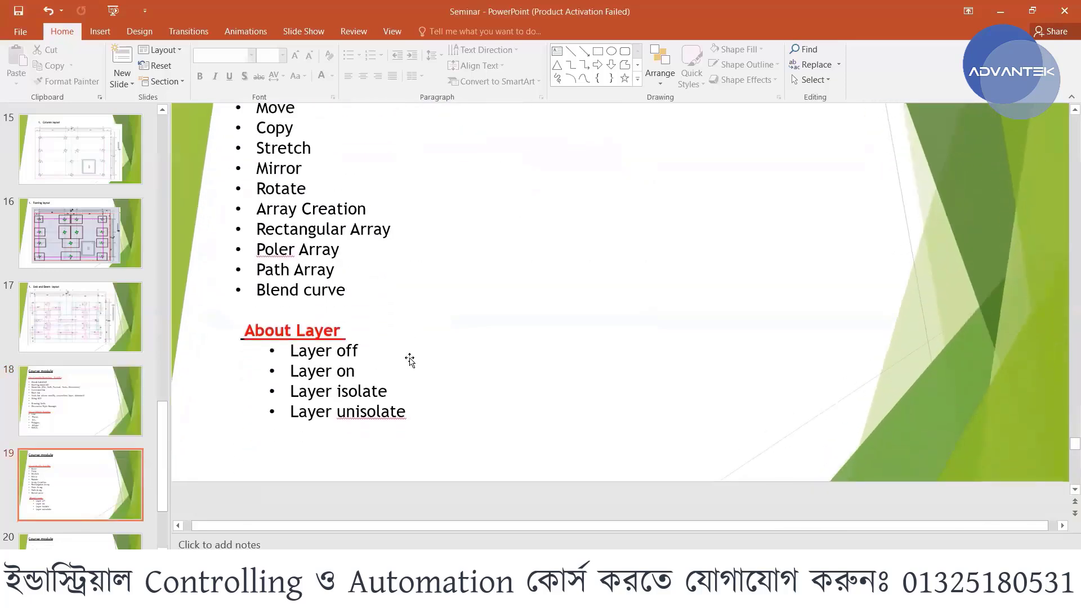
scroll(409, 360, up, 1)
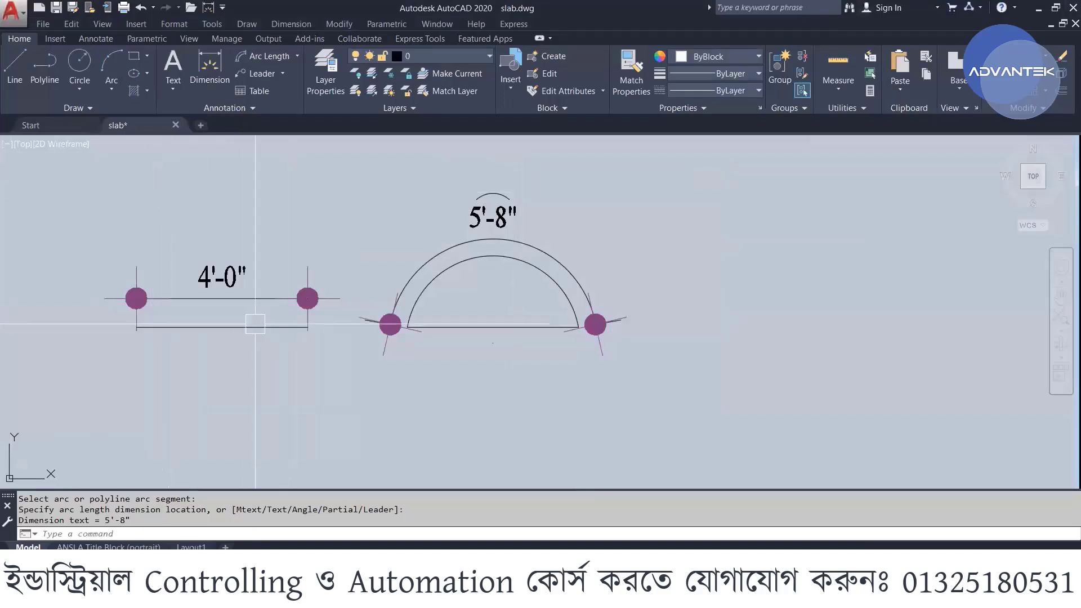
- Rotate the arc 180 degrees about its right endpoint with ortho mode on, leaving its base line and dimension in place
scroll(549, 302, up, 4)
click(570, 259)
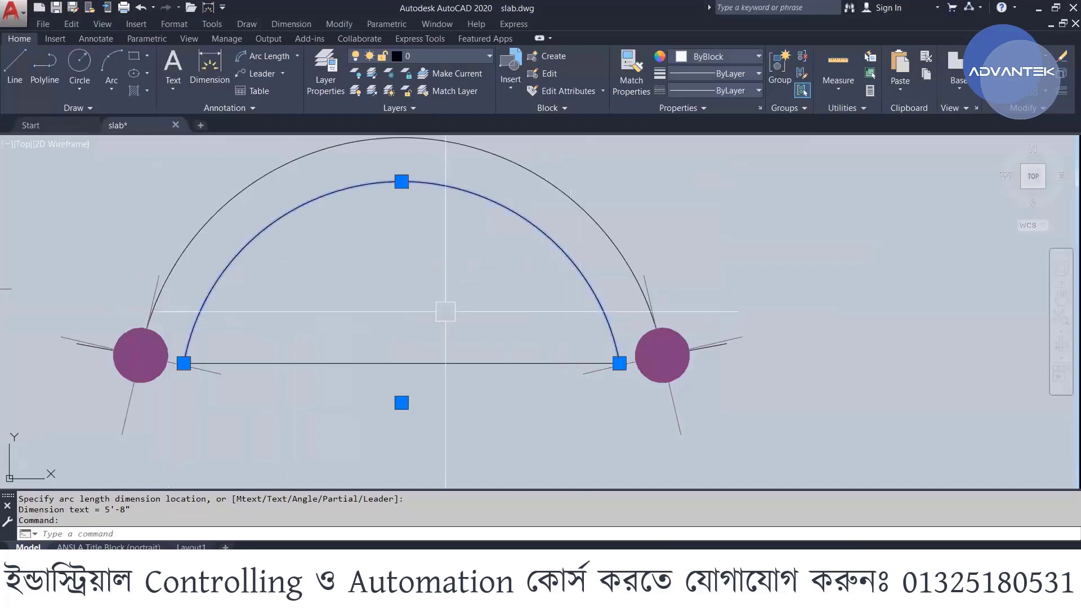
scroll(394, 385, down, 4)
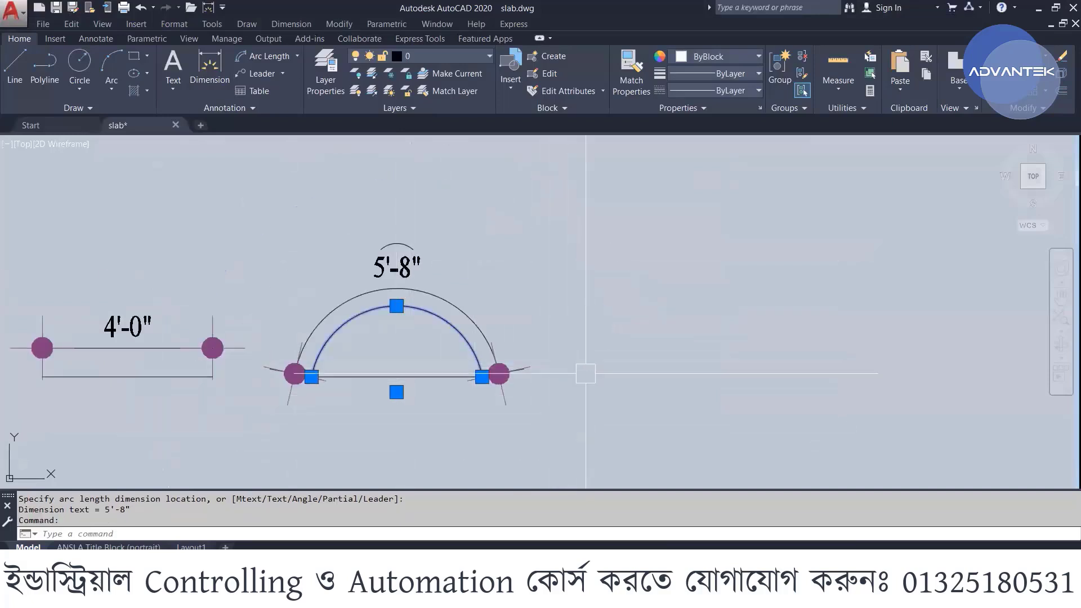
scroll(441, 352, up, 4)
scroll(509, 246, down, 2)
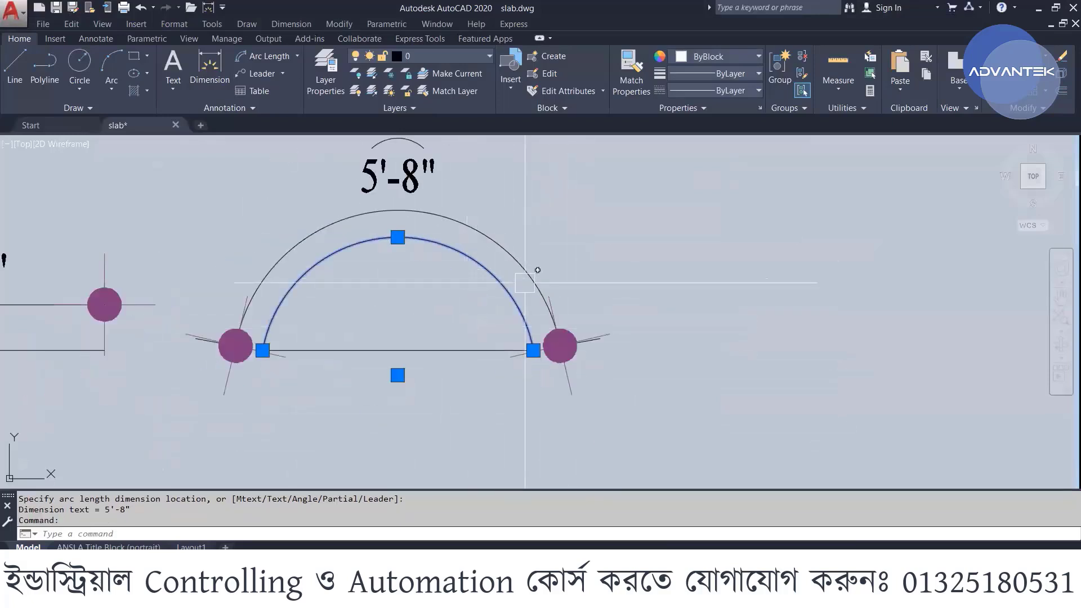
text(r)
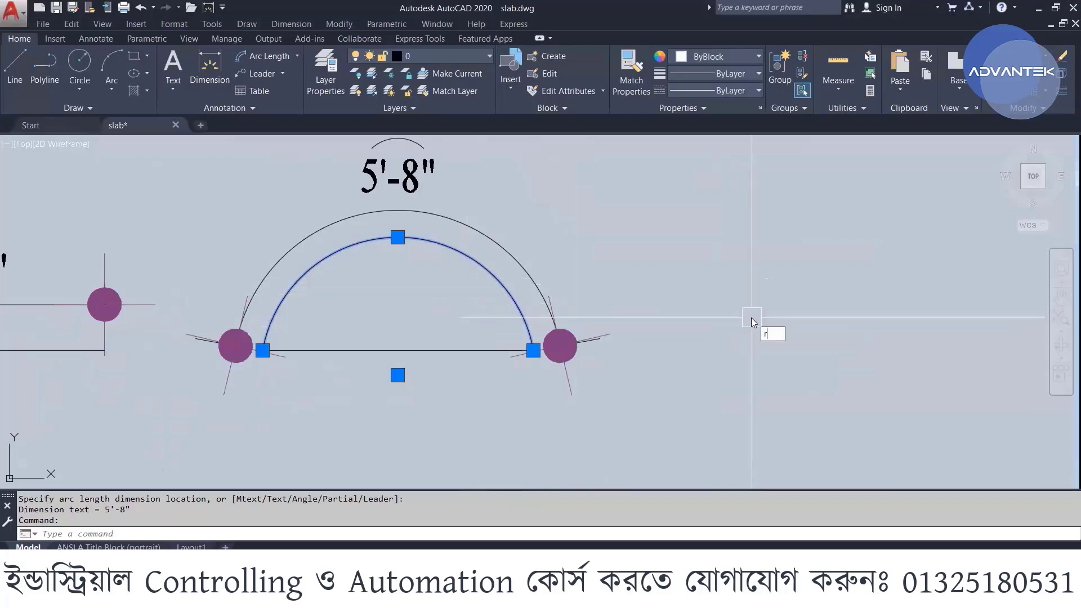
text(o)
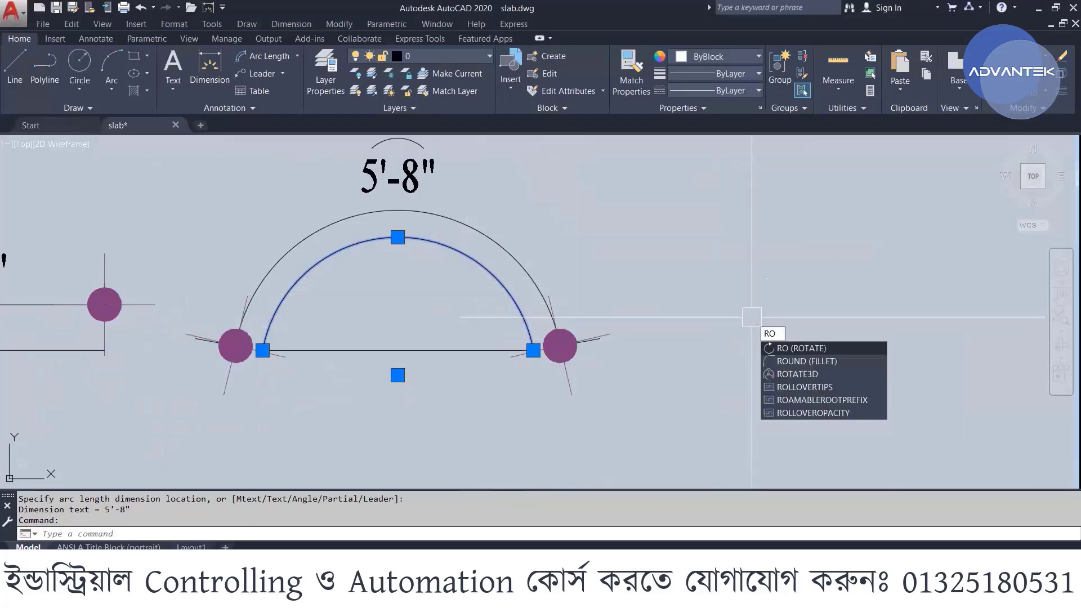
key(Return)
click(533, 350)
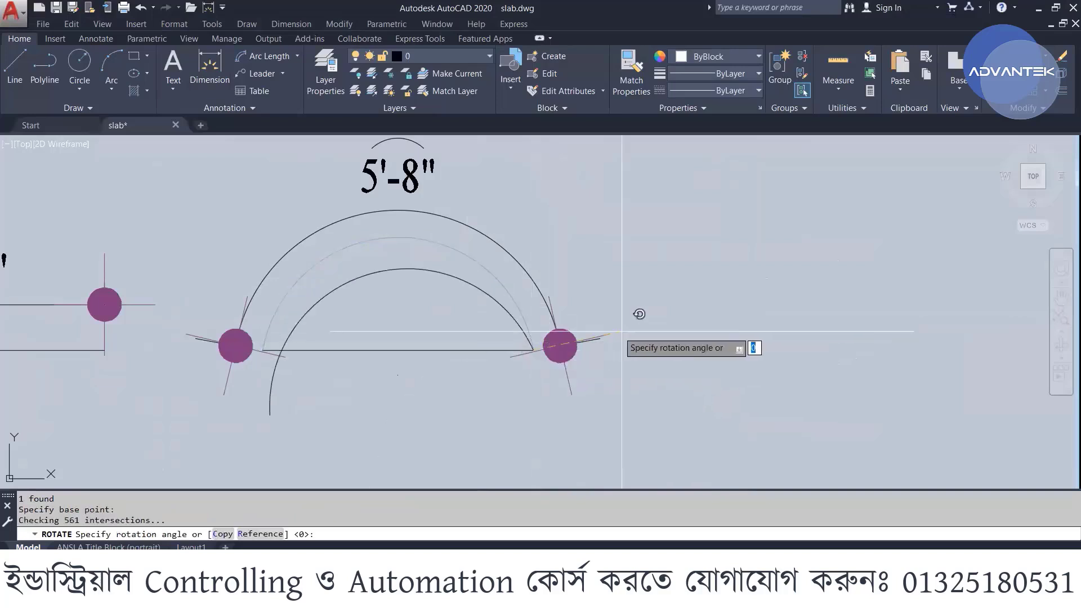
scroll(658, 338, down, 2)
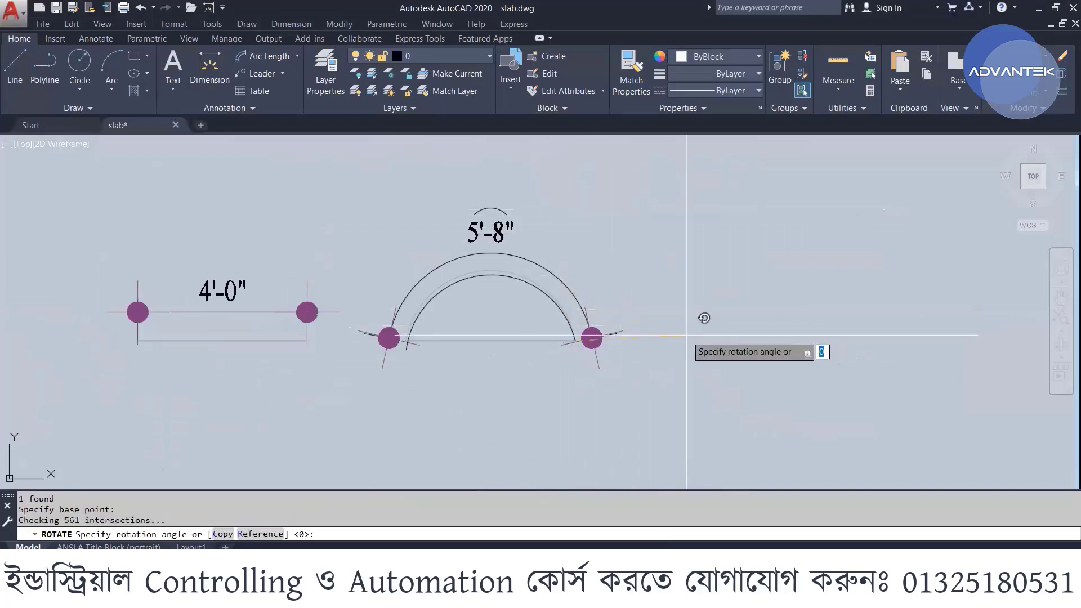
key(F8)
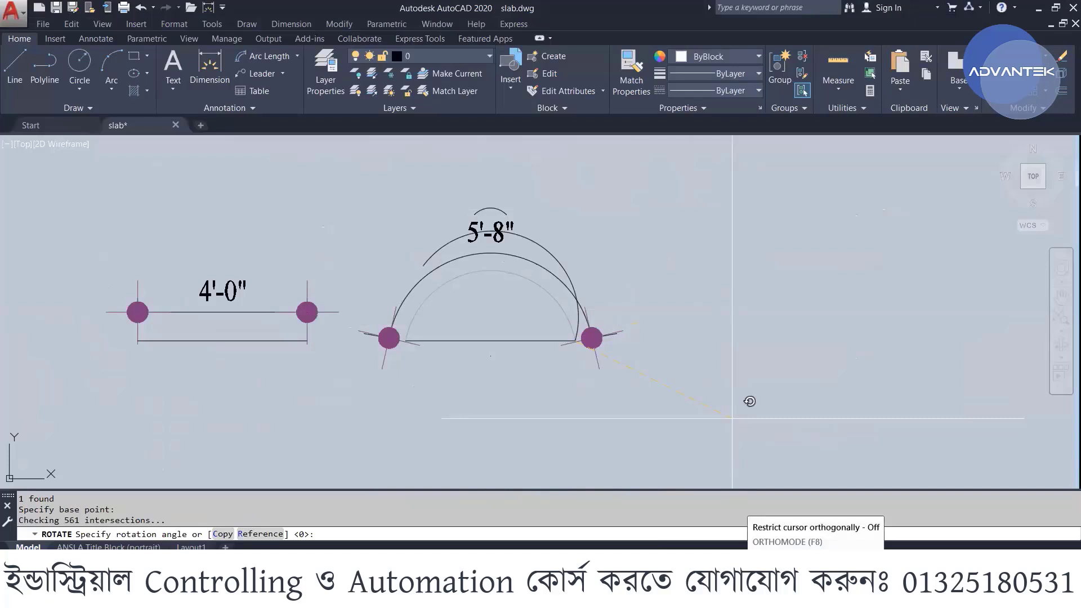
key(F8)
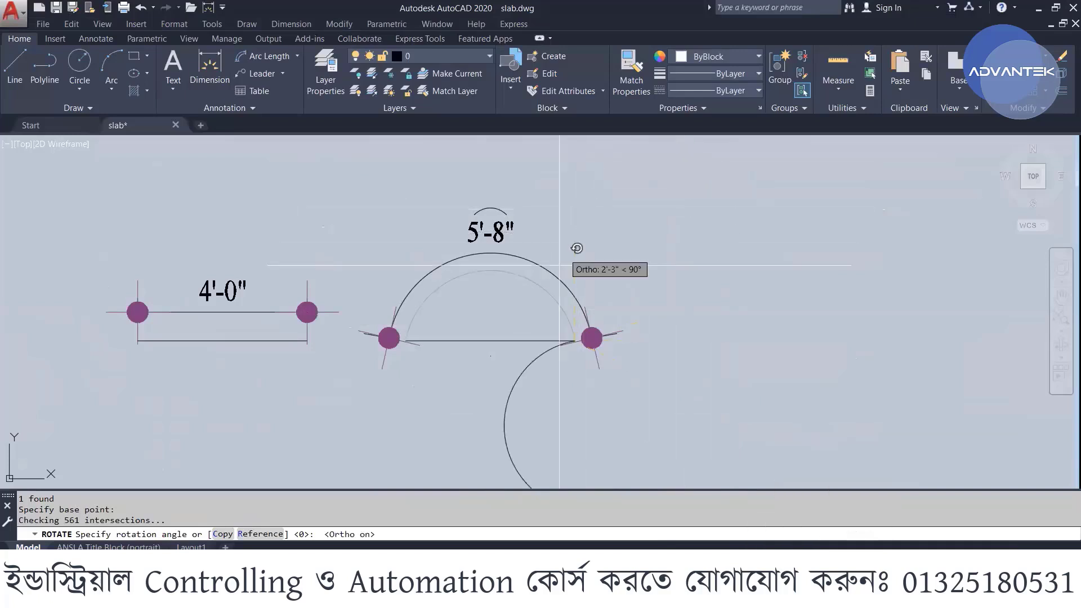
click(290, 382)
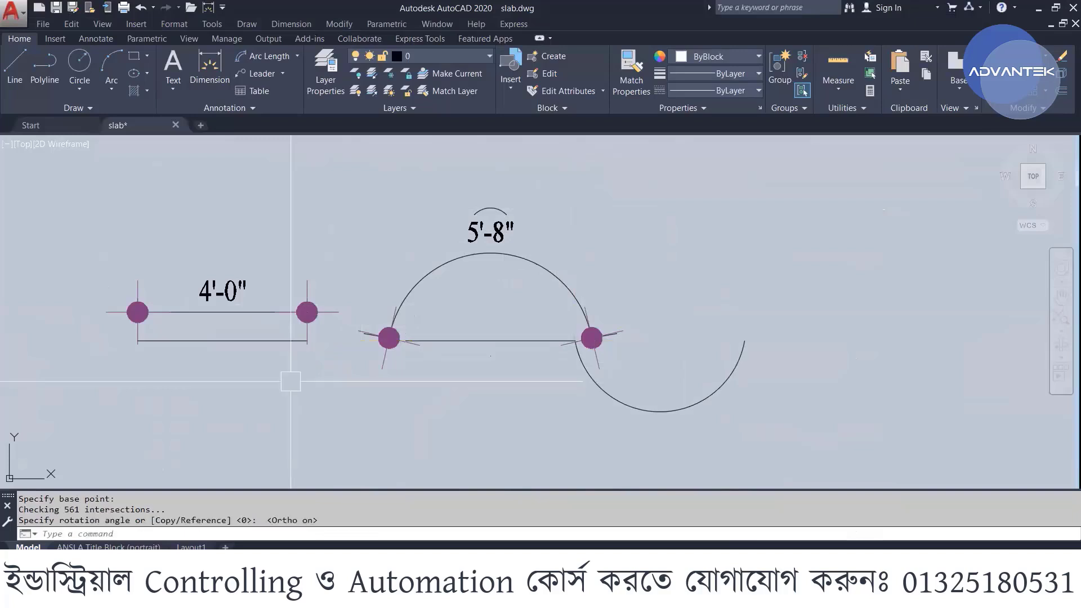
scroll(704, 397, up, 2)
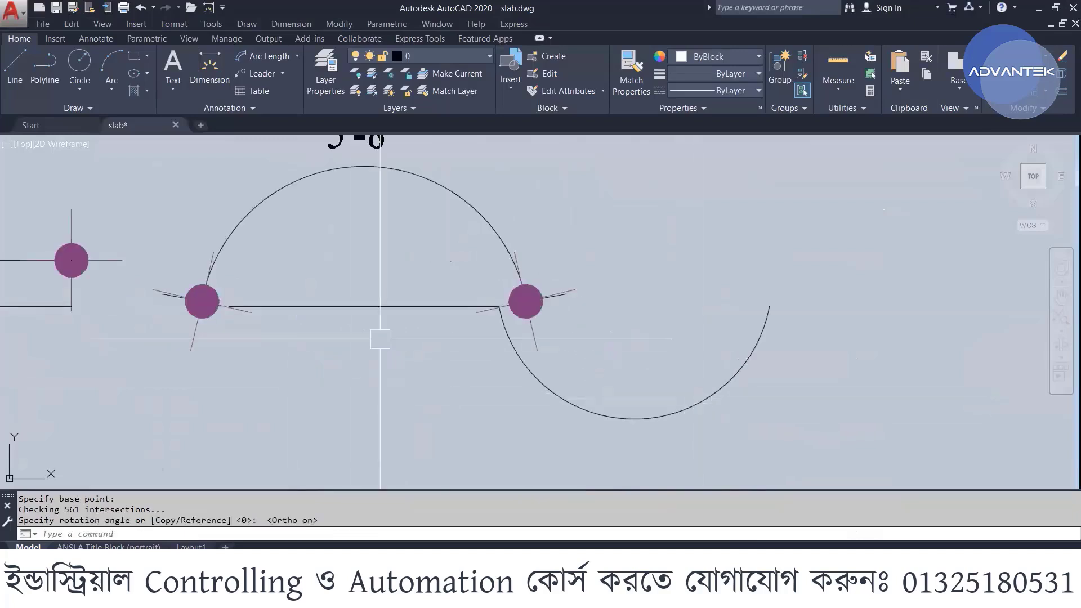
scroll(381, 338, down, 2)
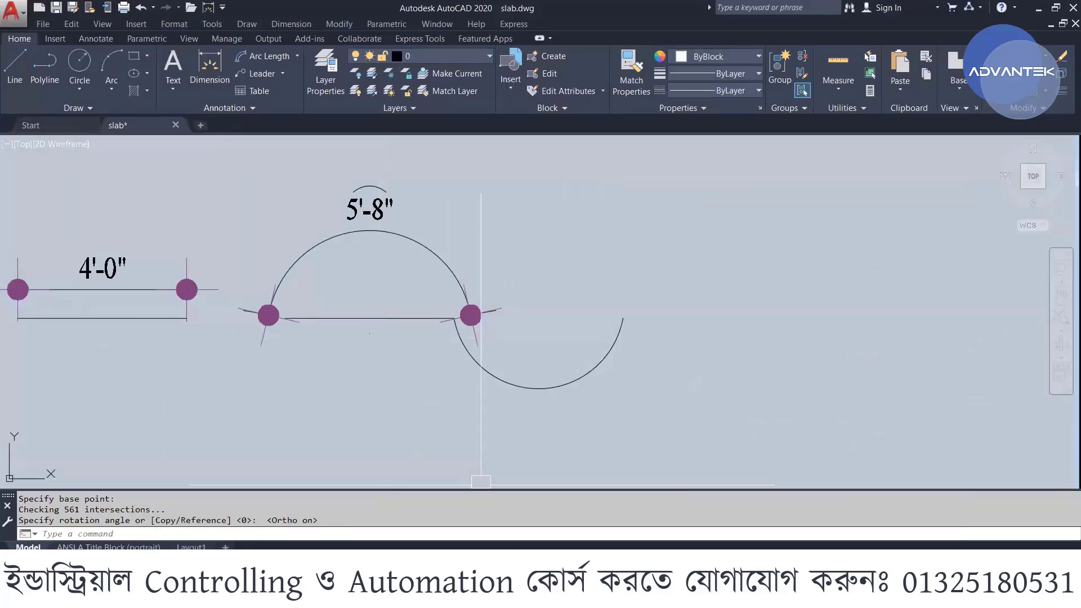
- Switch to the PowerPoint presentation and review the course module slides from the Modify toolbar and layer topics through layer properties
click(726, 484)
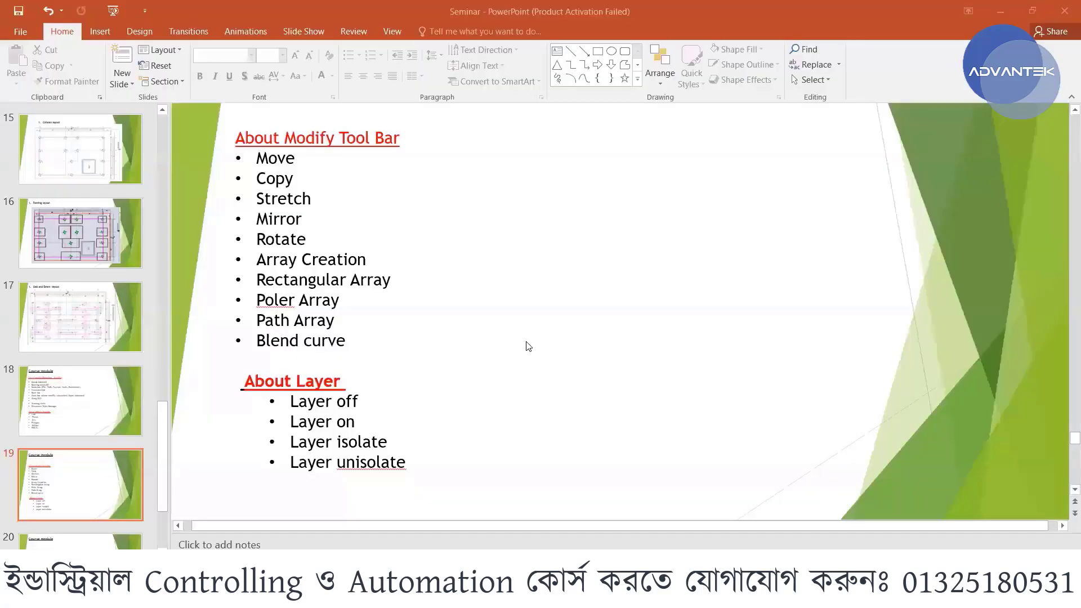
scroll(518, 332, down, 1)
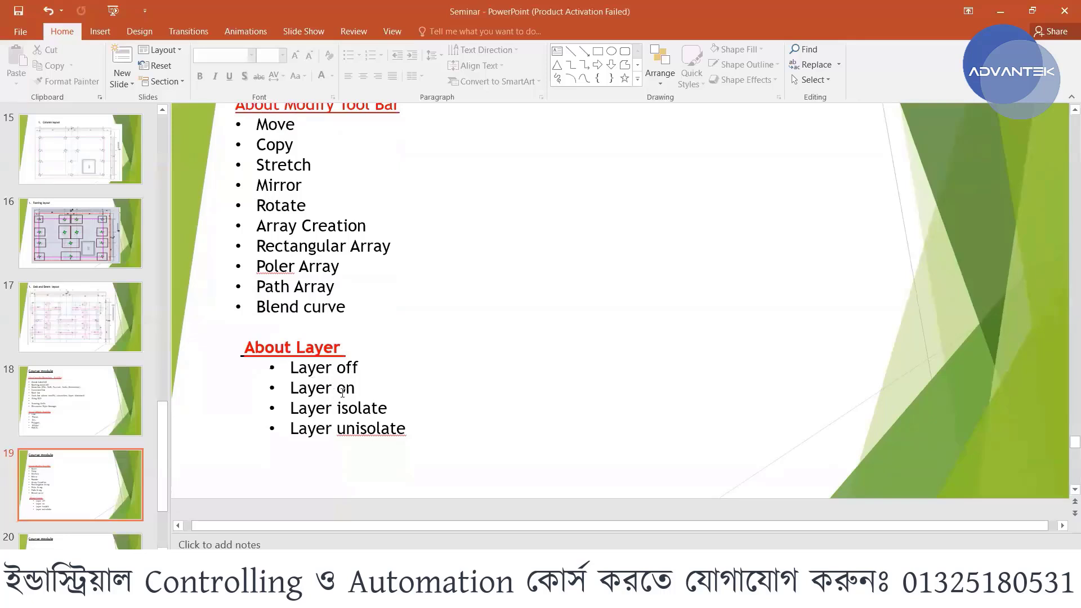
scroll(432, 388, down, 2)
scroll(436, 376, down, 1)
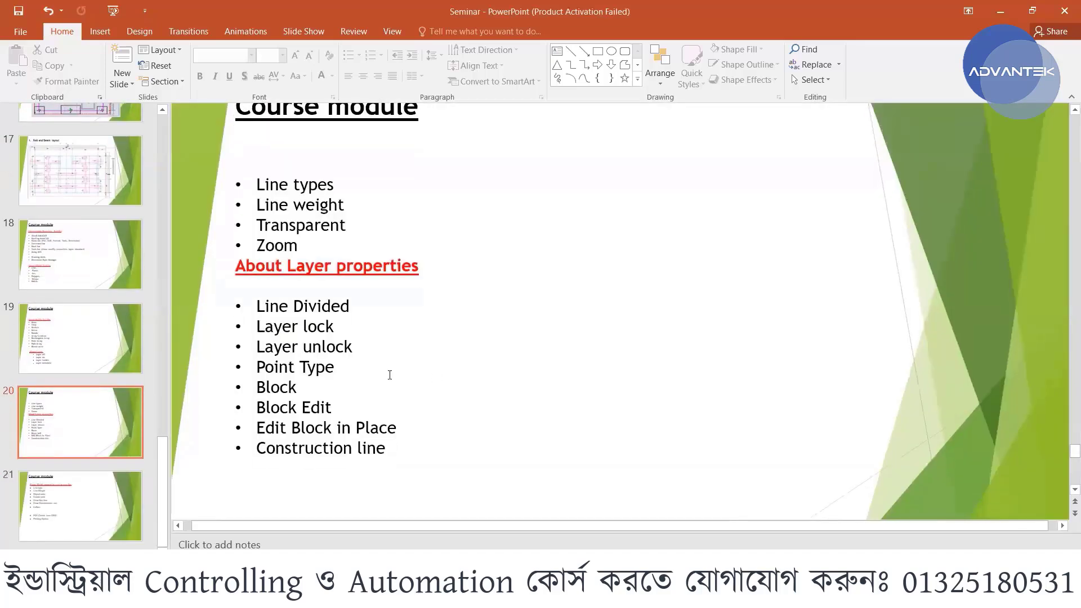
scroll(465, 347, down, 3)
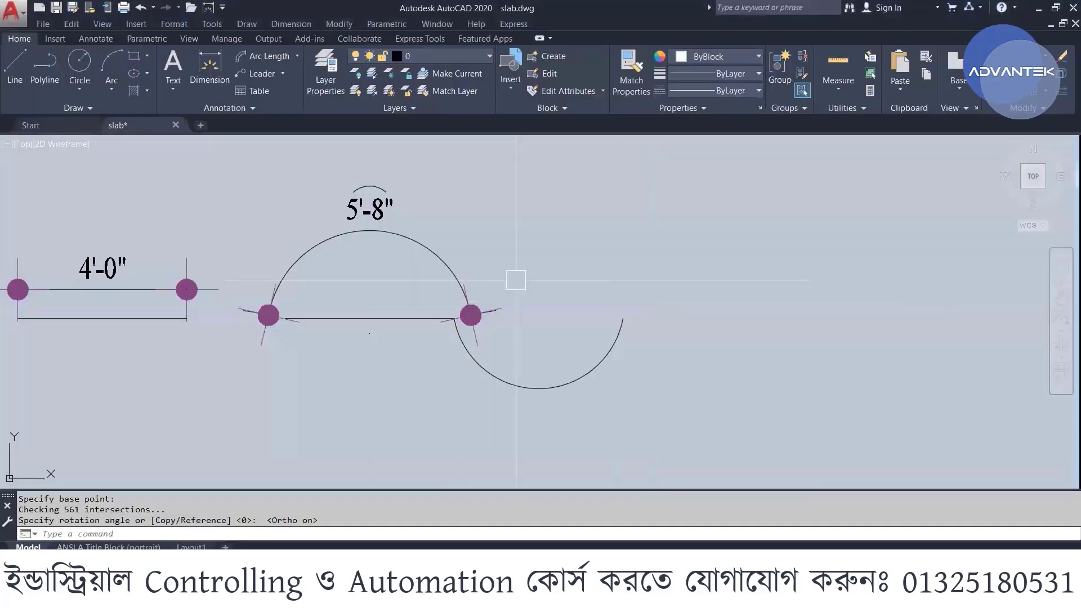
- Set the lineweight of the rotated lower arc to 1.00 mm and clear the selection
click(534, 343)
click(567, 313)
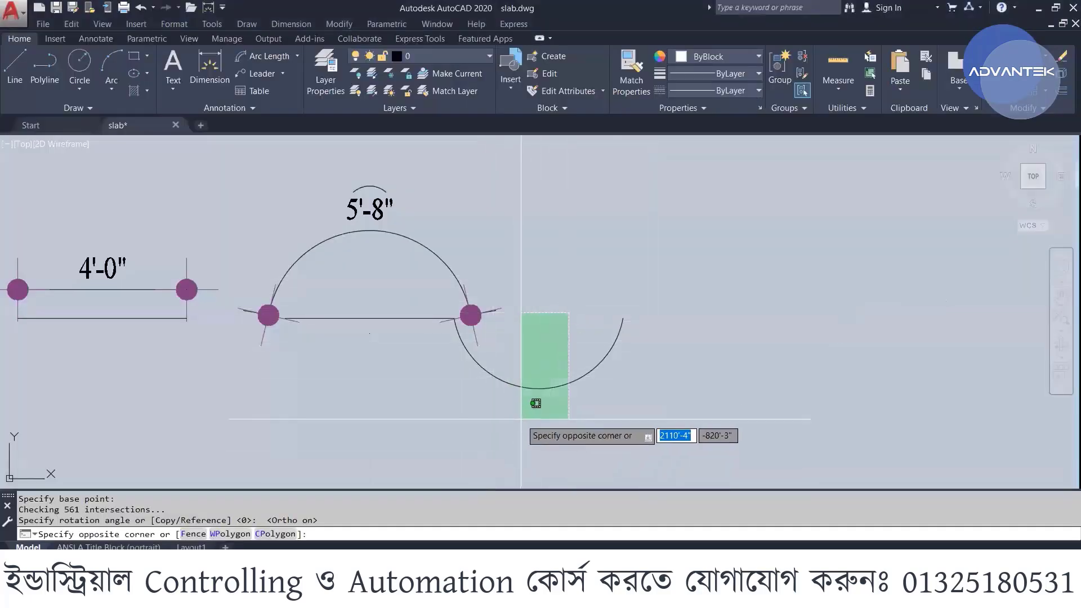
click(521, 418)
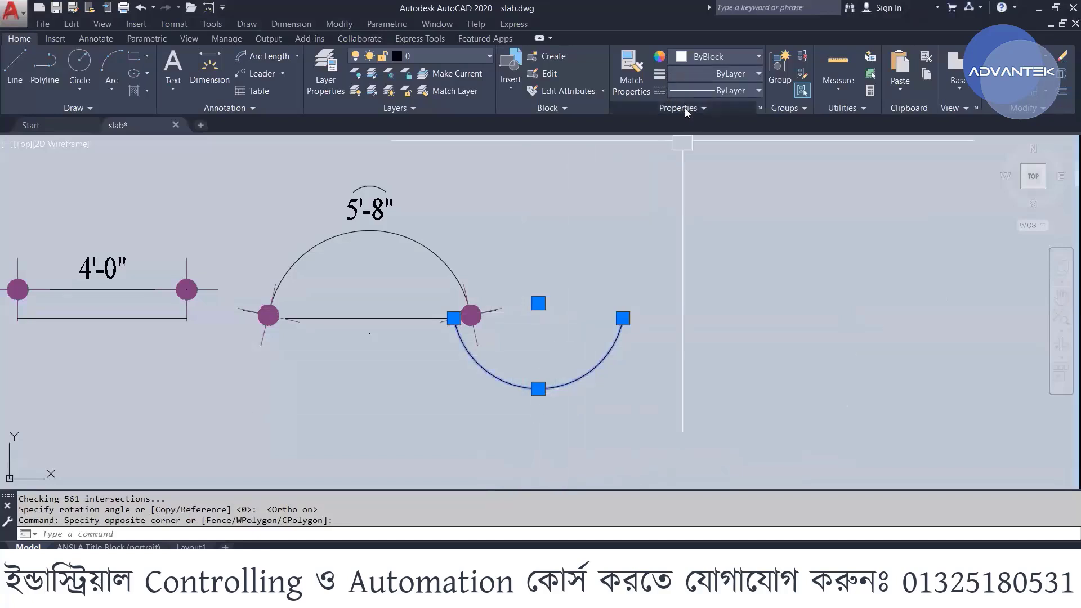
click(757, 92)
click(758, 75)
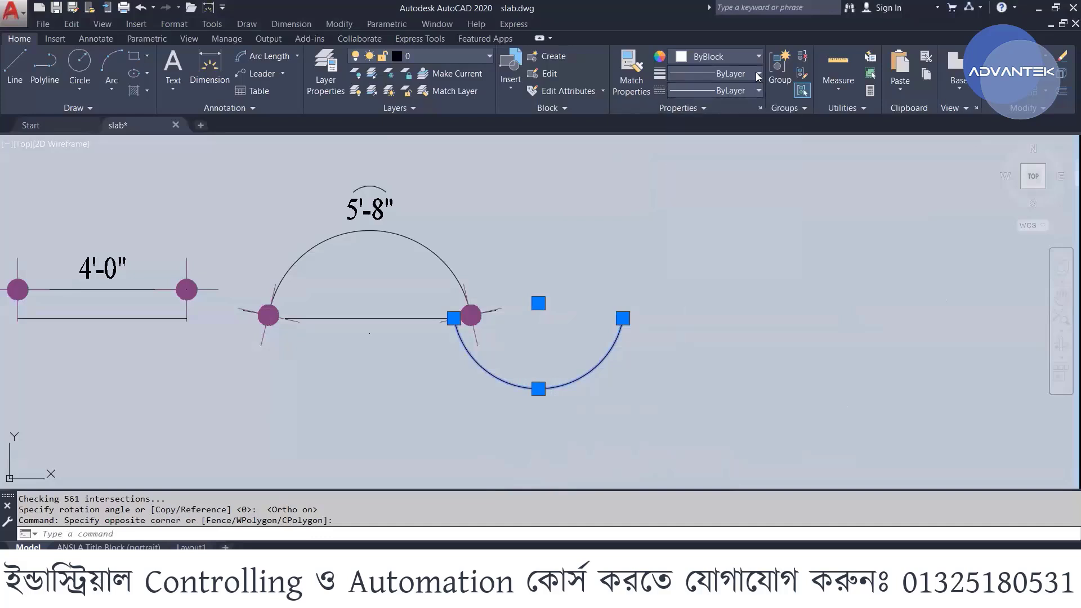
click(758, 76)
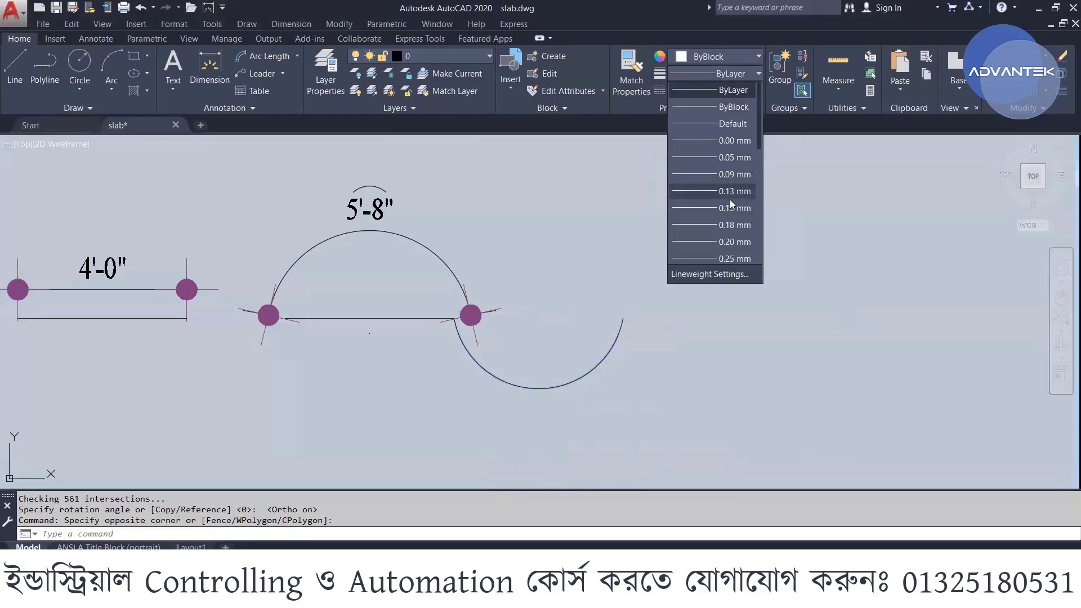
scroll(726, 225, down, 2)
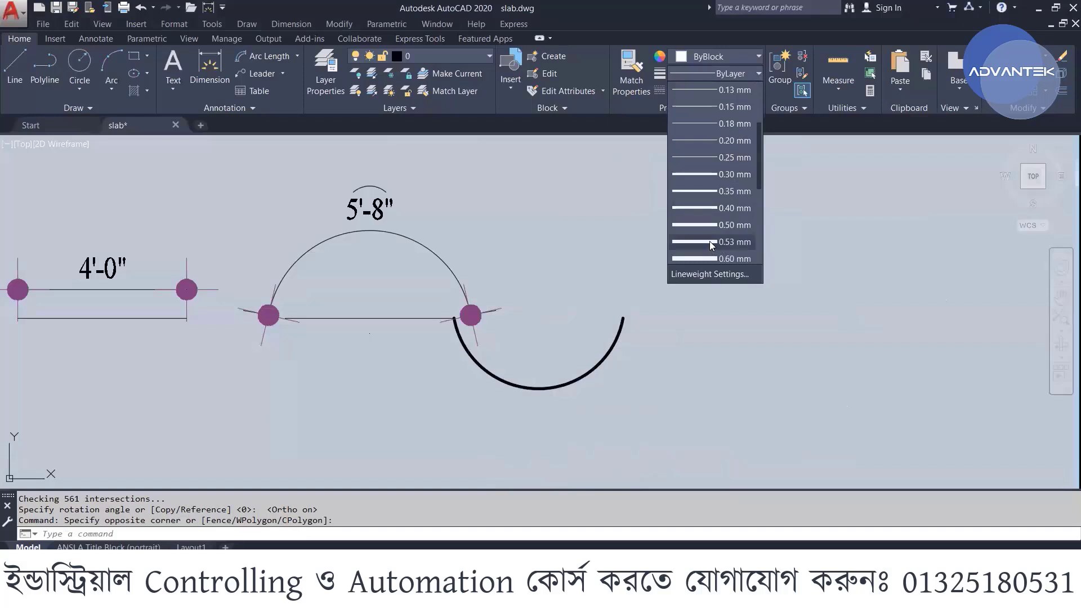
scroll(710, 239, down, 2)
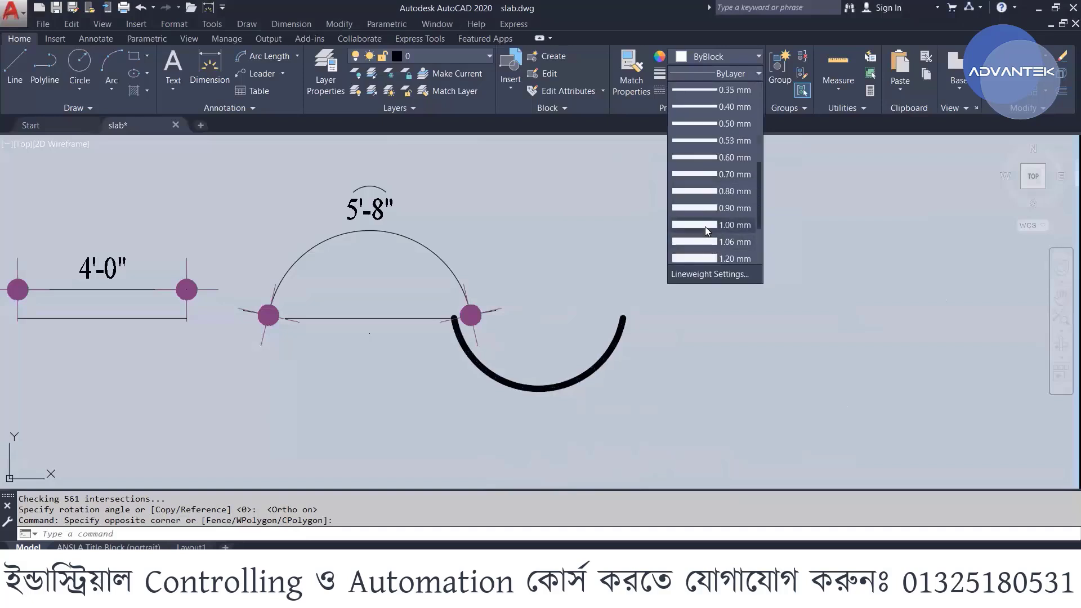
click(704, 225)
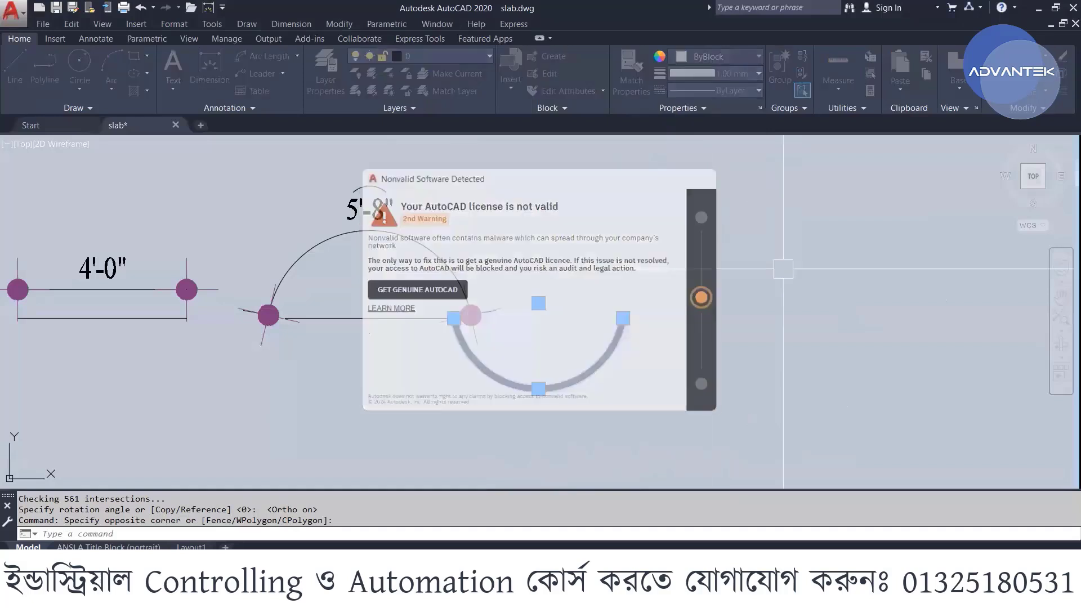
key(Escape)
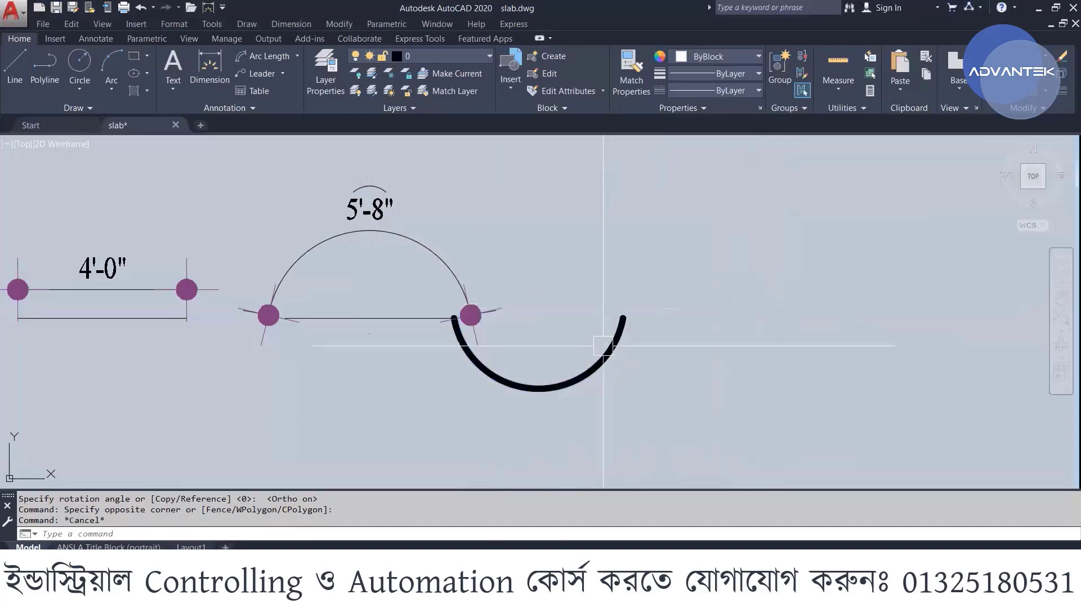
- Change the color of the rotated lower arc to Cyan and clear the selection
click(584, 372)
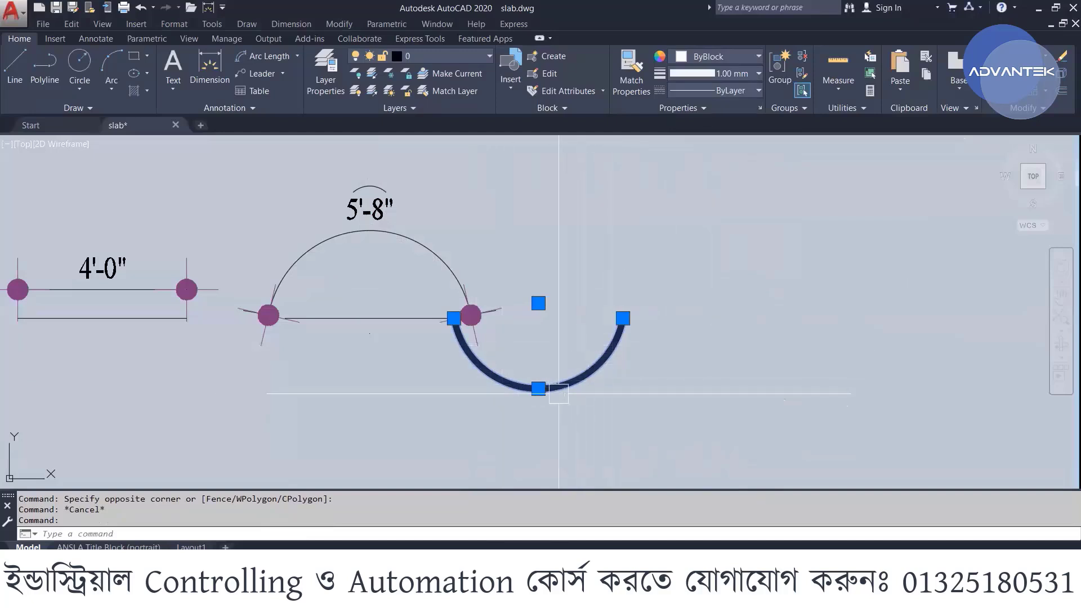
click(704, 56)
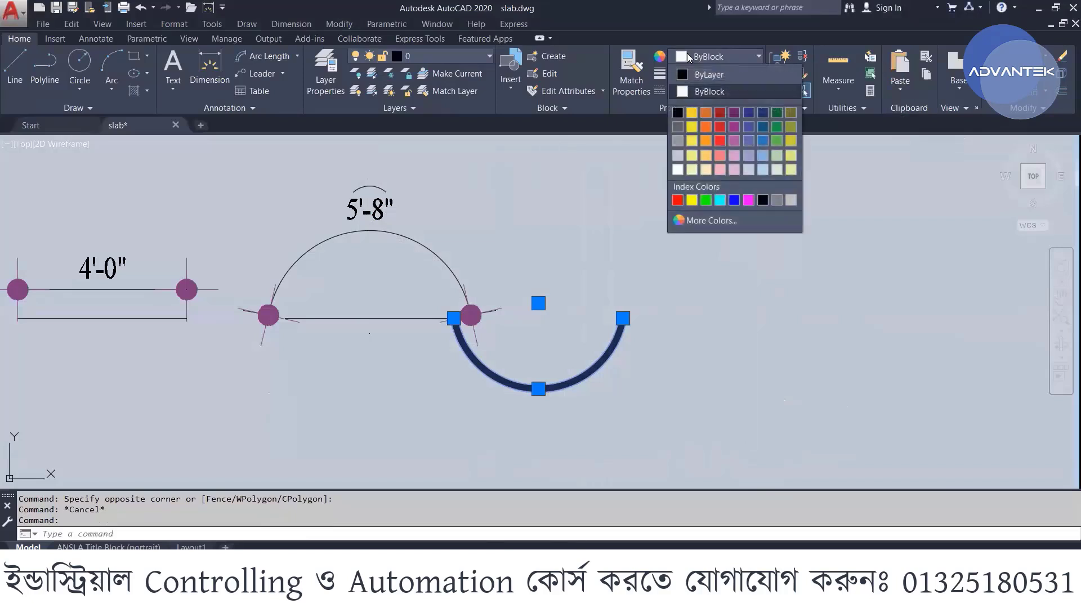
click(719, 200)
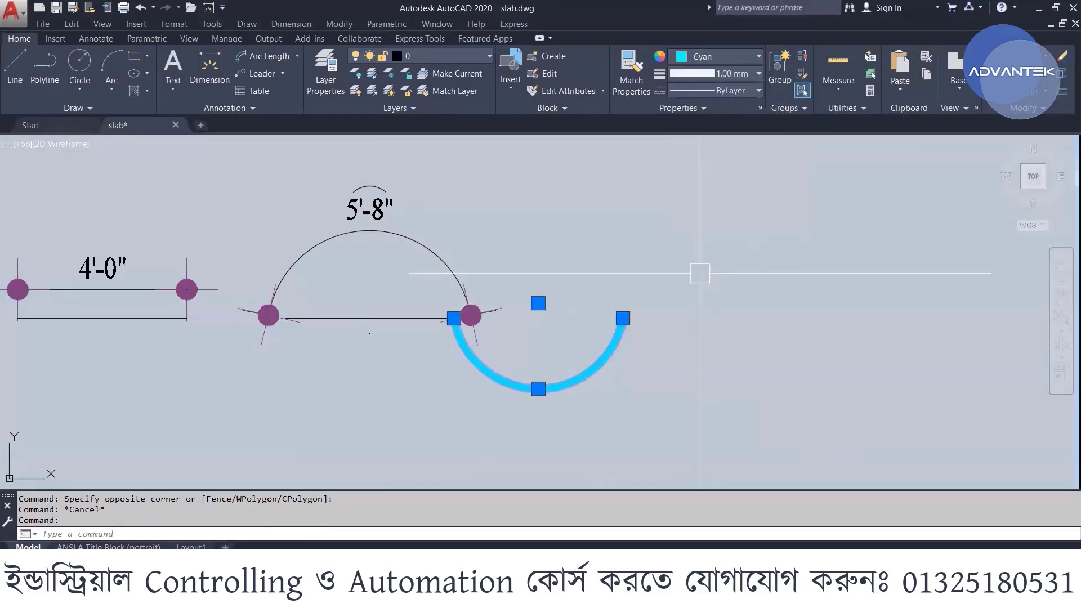
key(Escape)
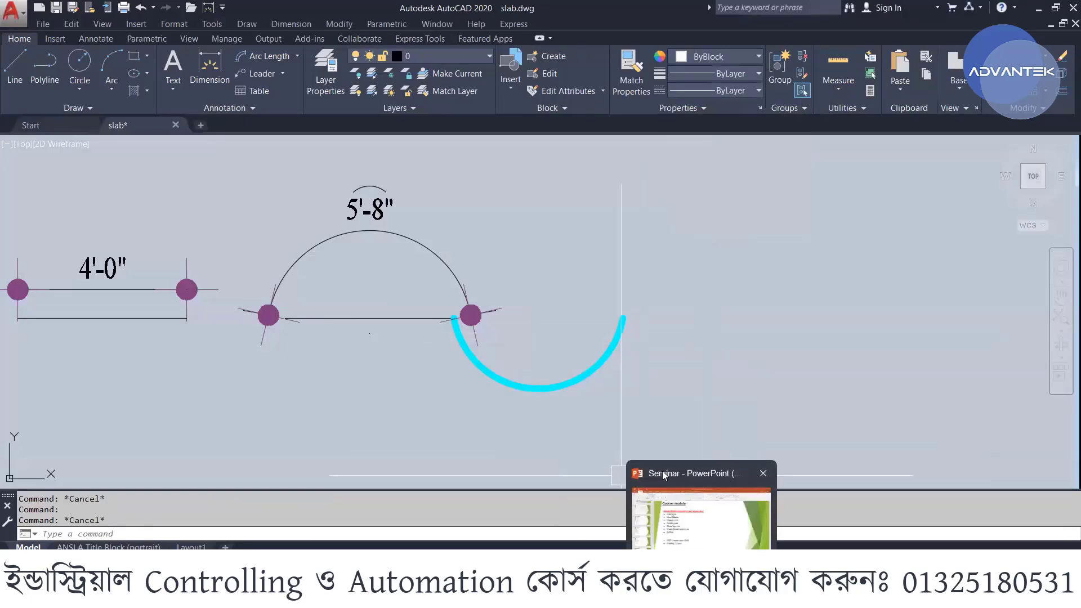
- Switch to the PowerPoint presentation, review the match properties, PDF and printing topics on slide 21, and return to AutoCAD
click(698, 495)
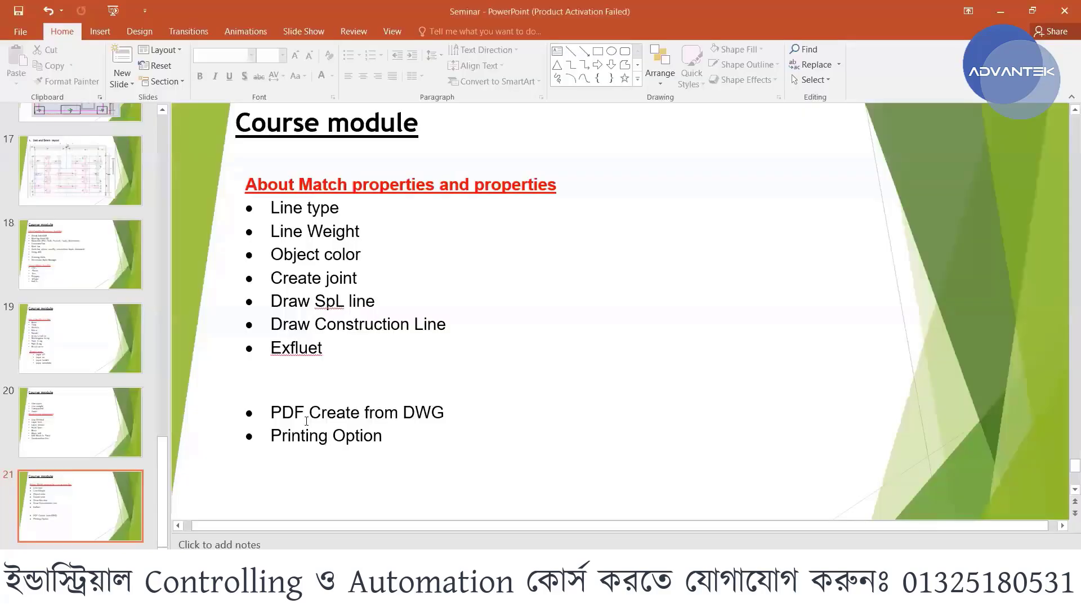
scroll(477, 354, down, 1)
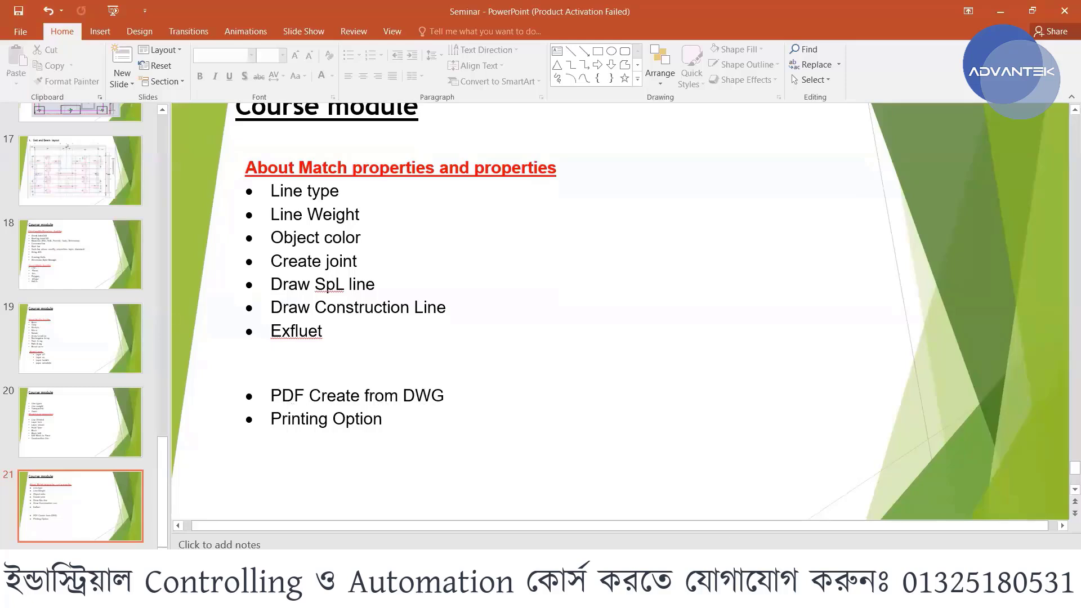
click(749, 507)
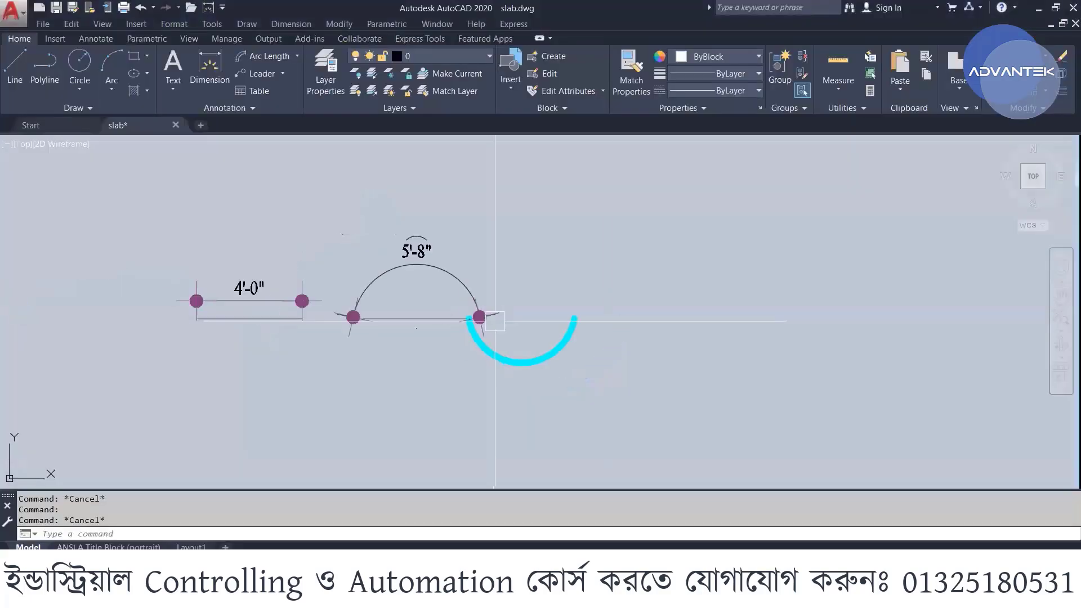
- Start a plot of the drawing with the previous plot page setup and the AutoCAD PDF (General Documentation).pc3 plotter
scroll(545, 345, up, 2)
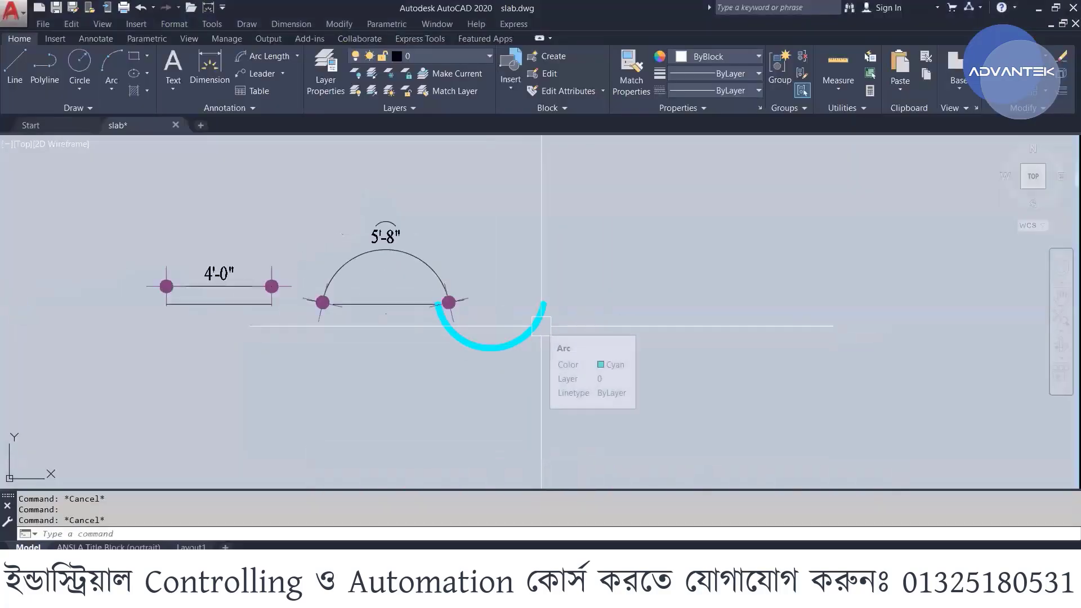
key(ctrl+p)
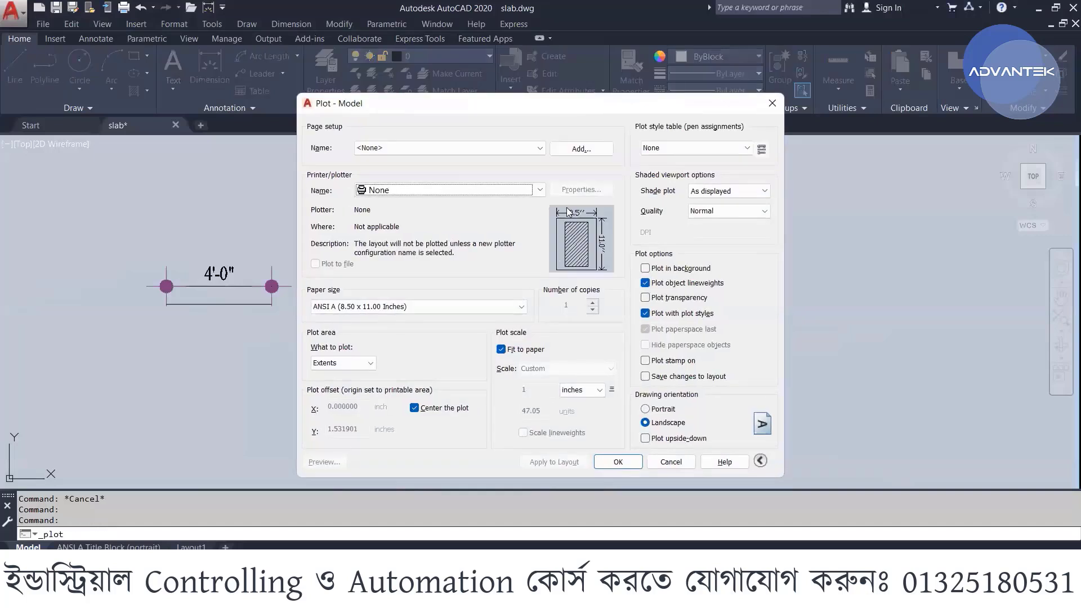
click(421, 150)
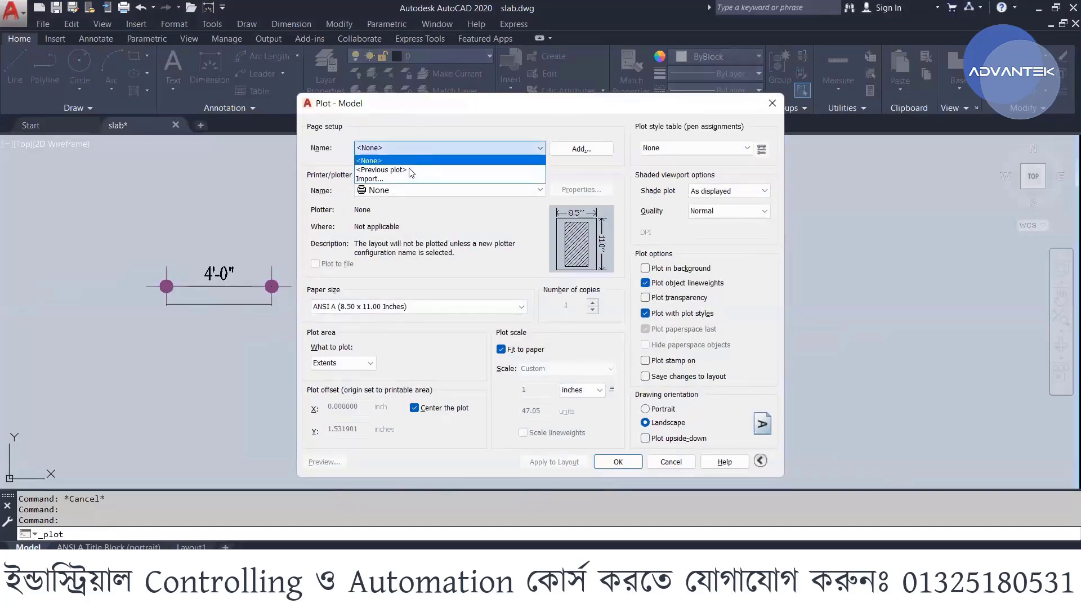
click(400, 170)
click(442, 190)
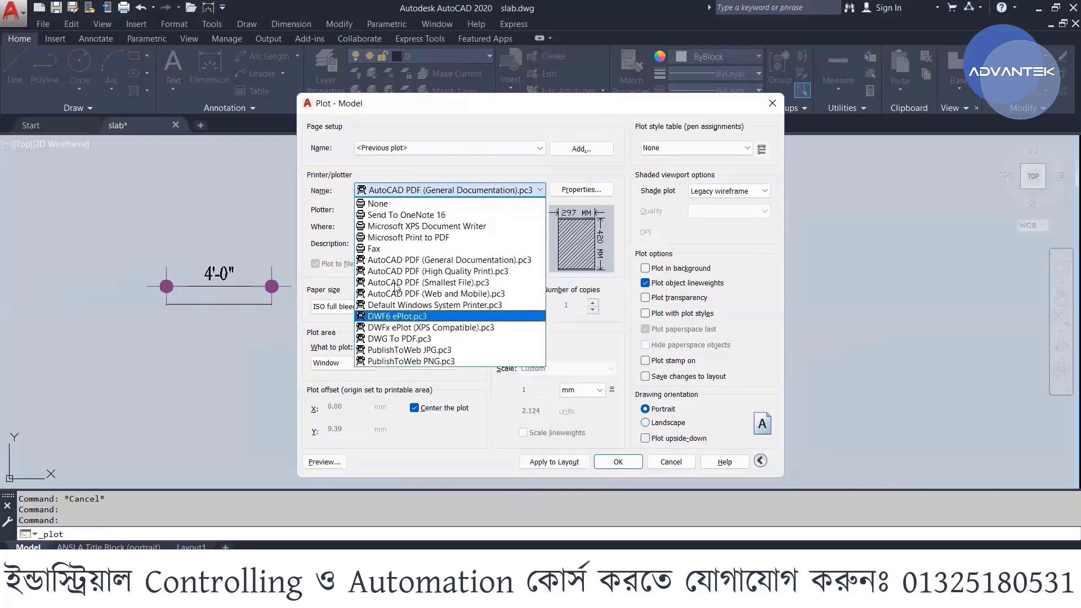
click(419, 261)
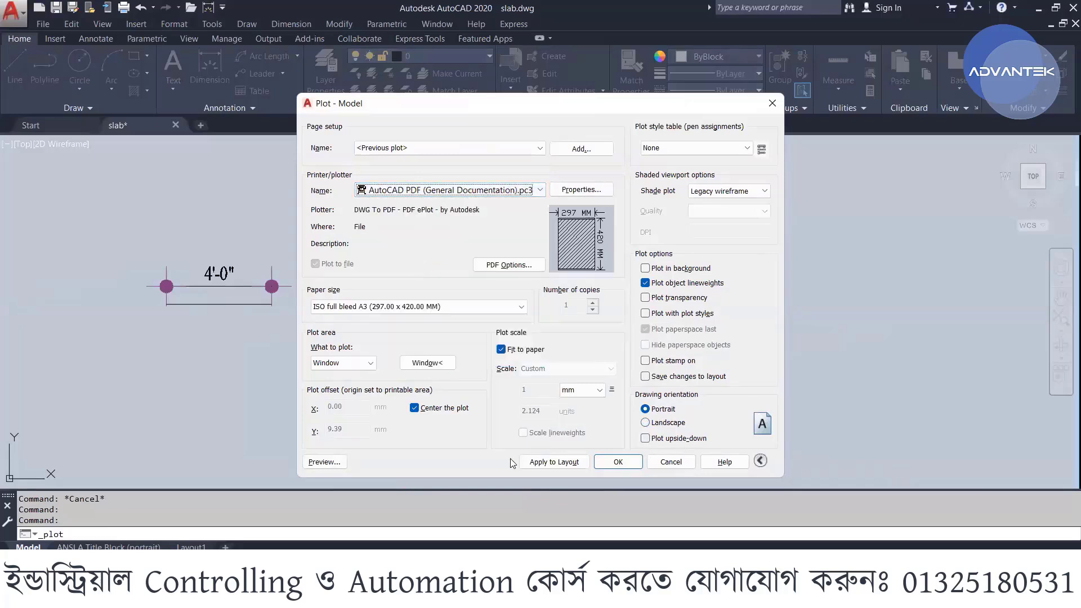
- Define a window plot area around the cyan arc and preview the plot
click(428, 363)
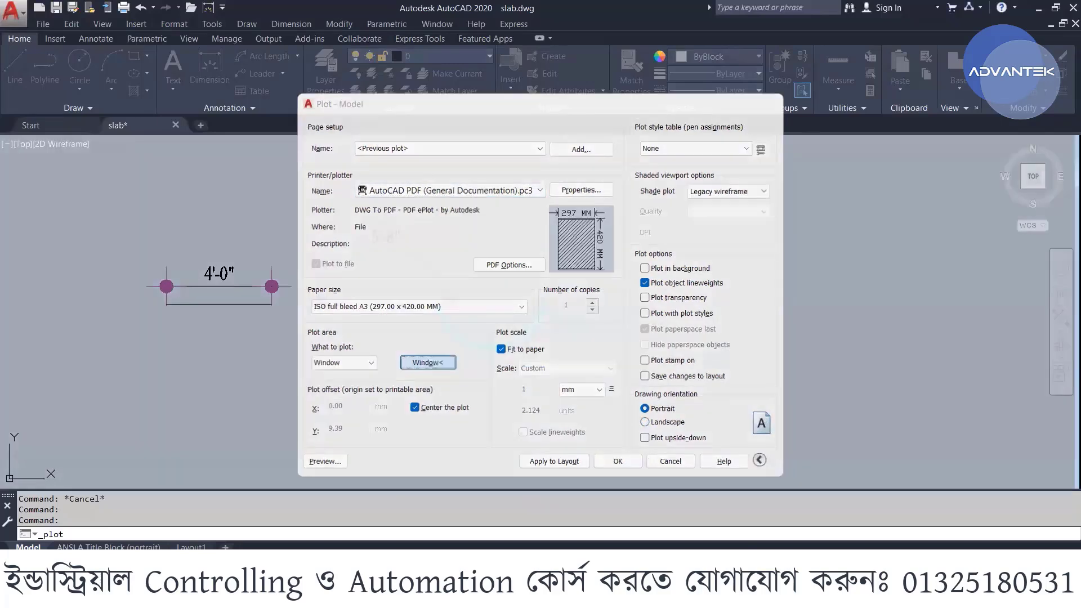
click(408, 273)
click(570, 396)
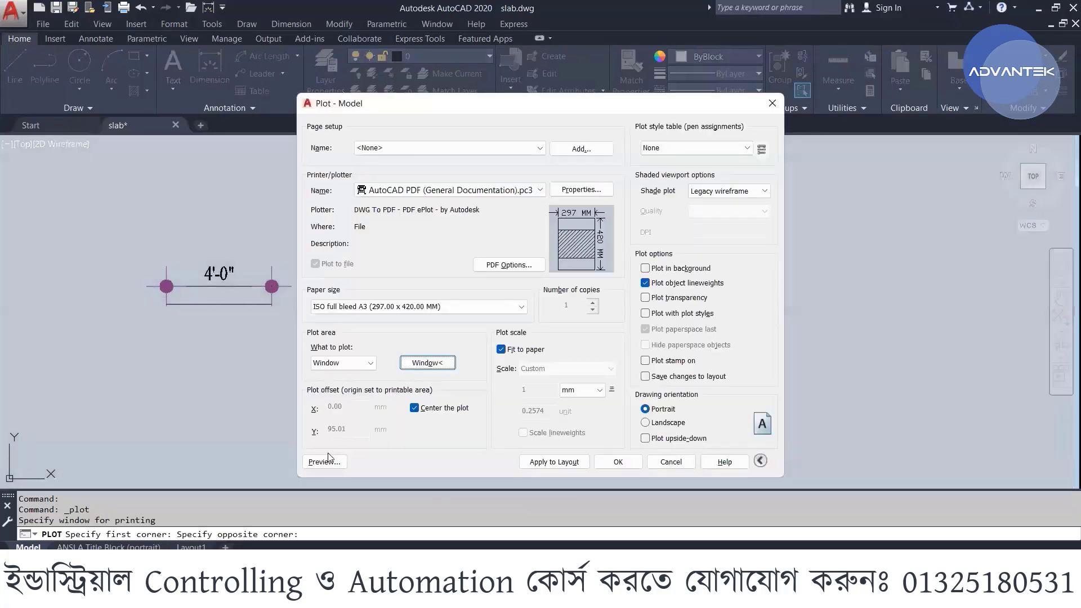
click(332, 460)
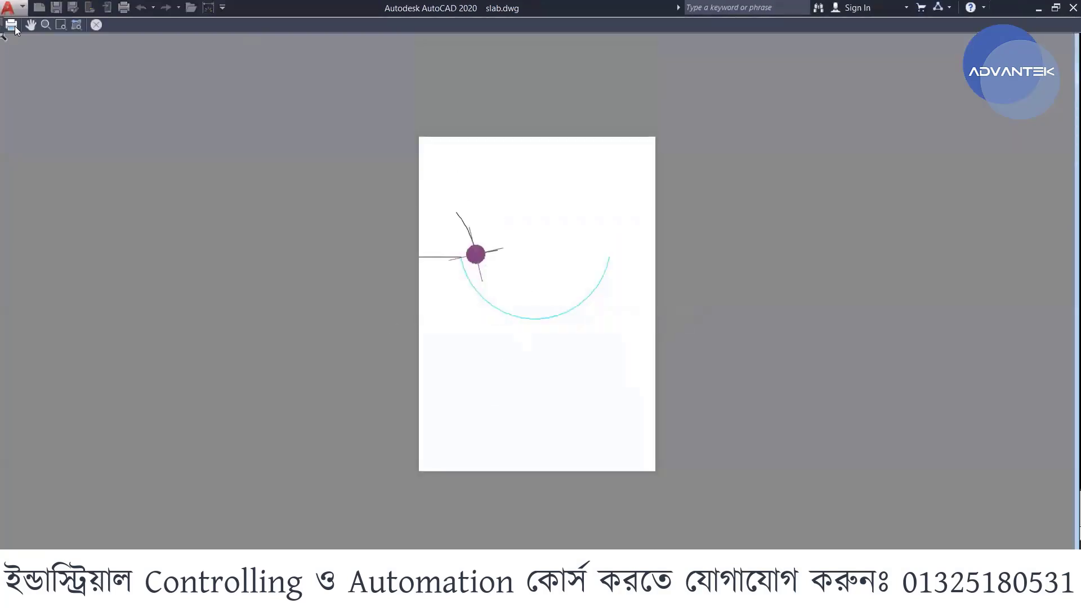
- Plot the previewed window to the Desktop as 1.pdf and check the cyan arc in the opened PDF
click(12, 25)
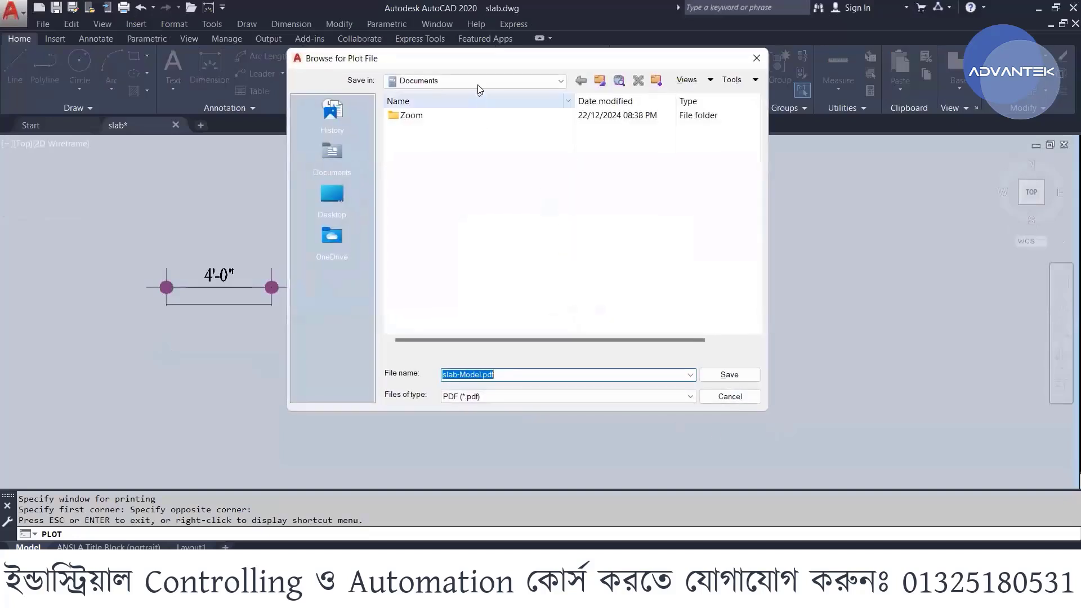
click(475, 80)
click(428, 94)
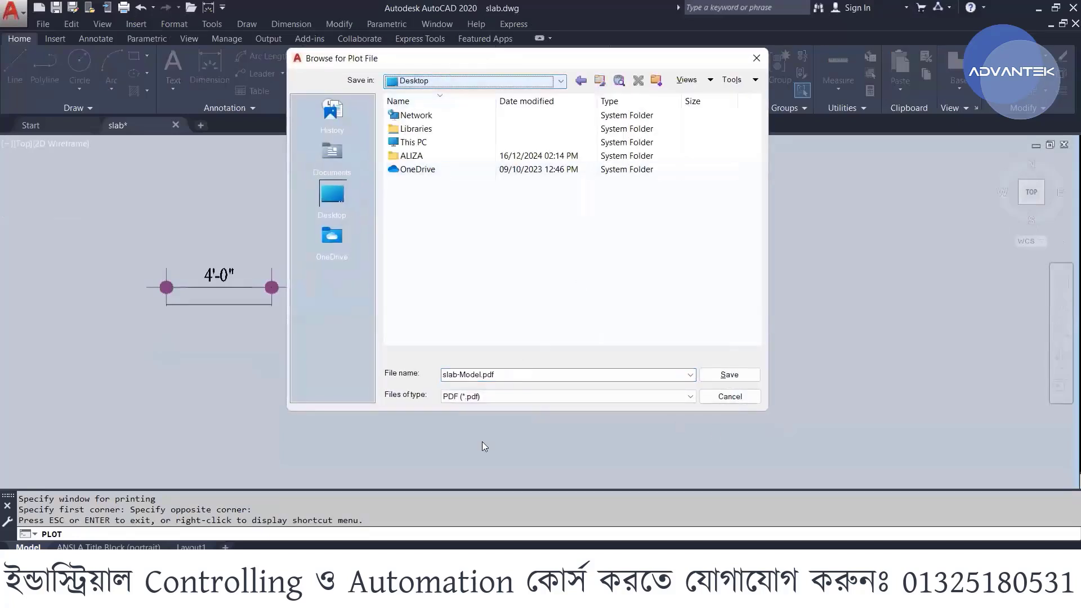
click(514, 374)
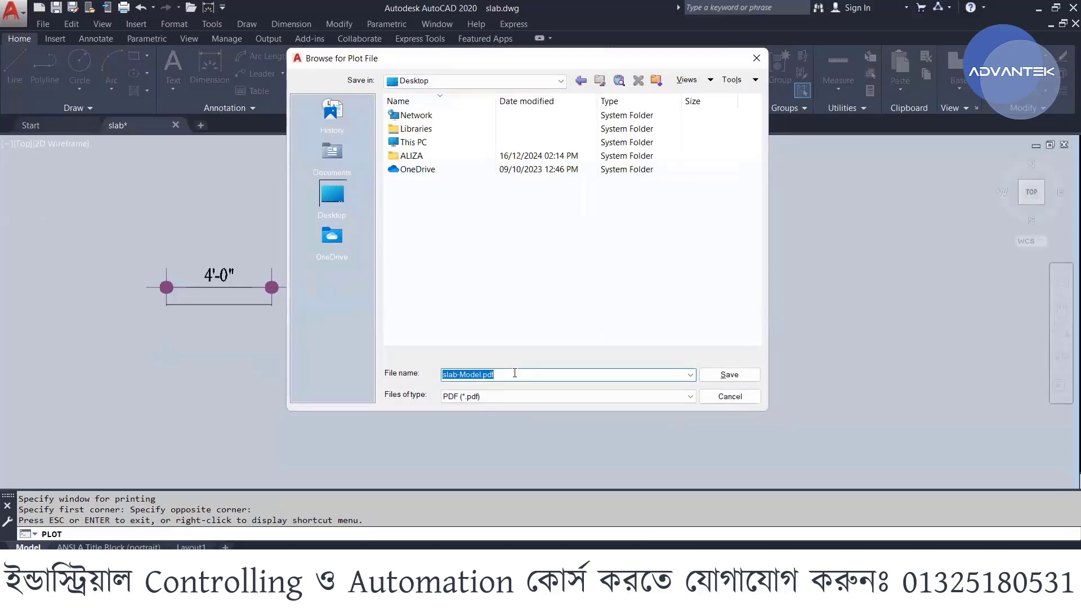
text(5)
click(726, 375)
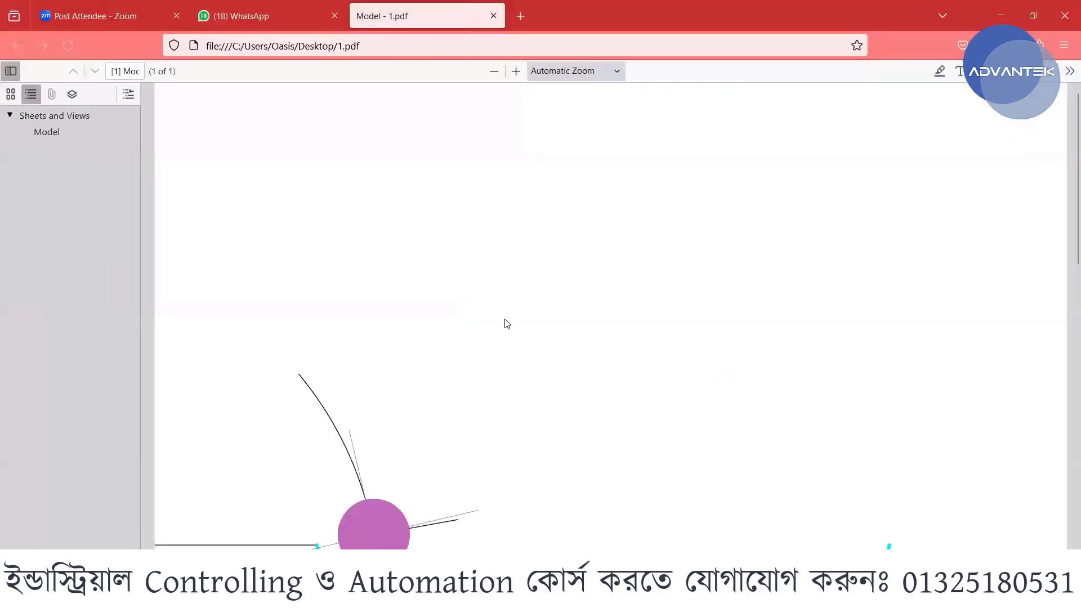
scroll(572, 314, down, 8)
scroll(576, 318, up, 3)
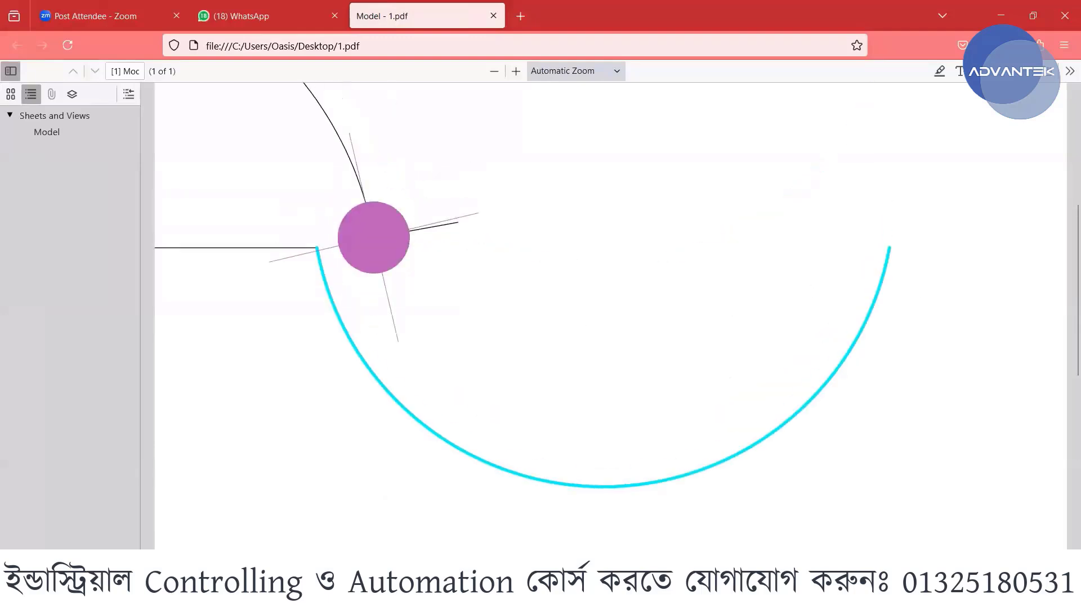
- Switch to the PowerPoint presentation and review the remaining PDF creation and printing topics on slide 21
mouse_move(701, 594)
click(707, 522)
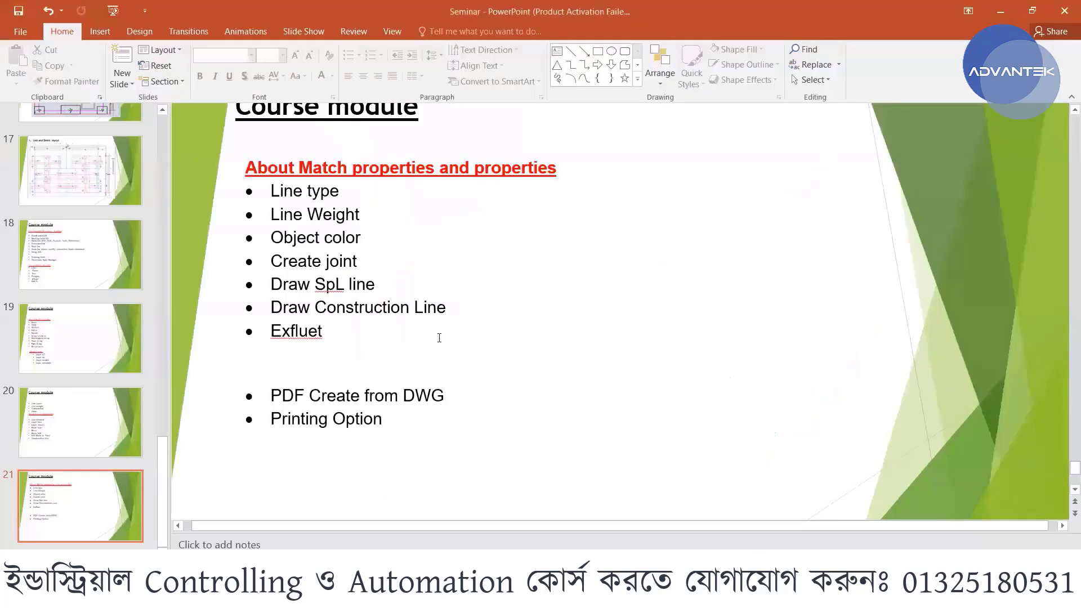
scroll(439, 338, down, 2)
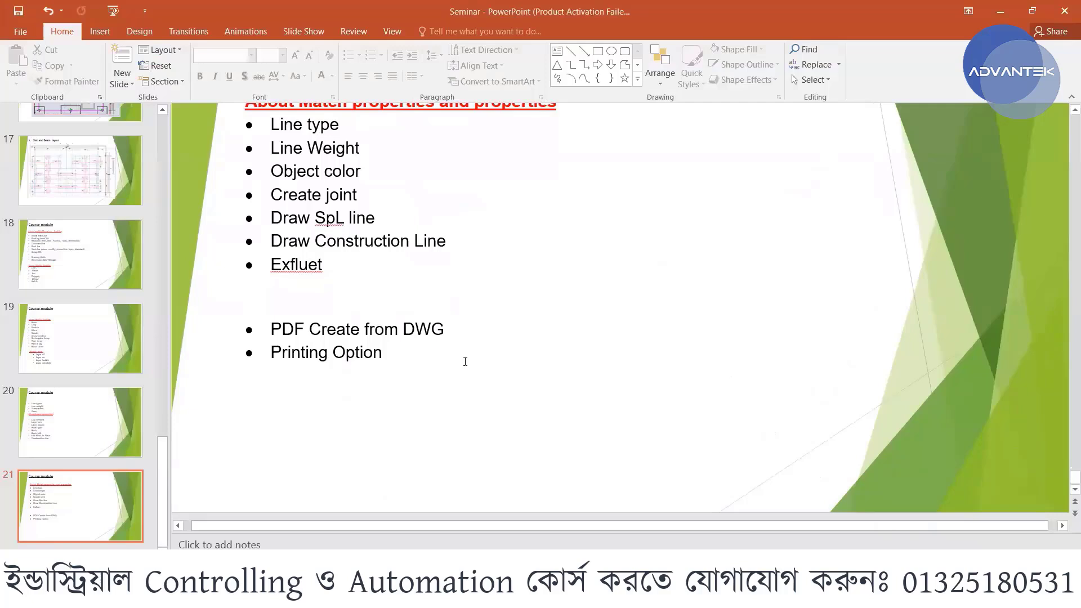
scroll(505, 360, up, 3)
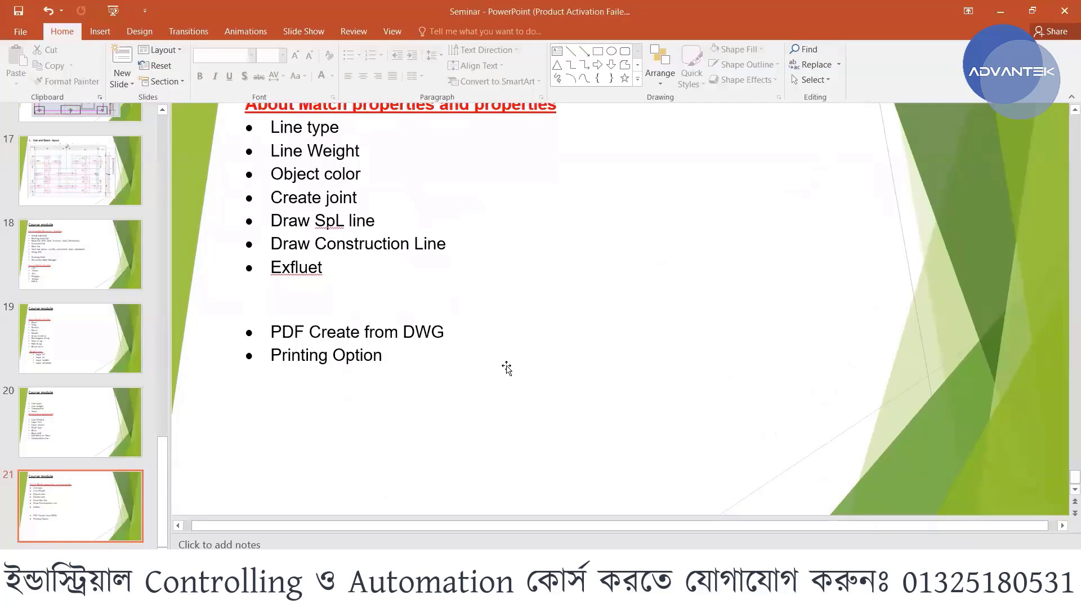